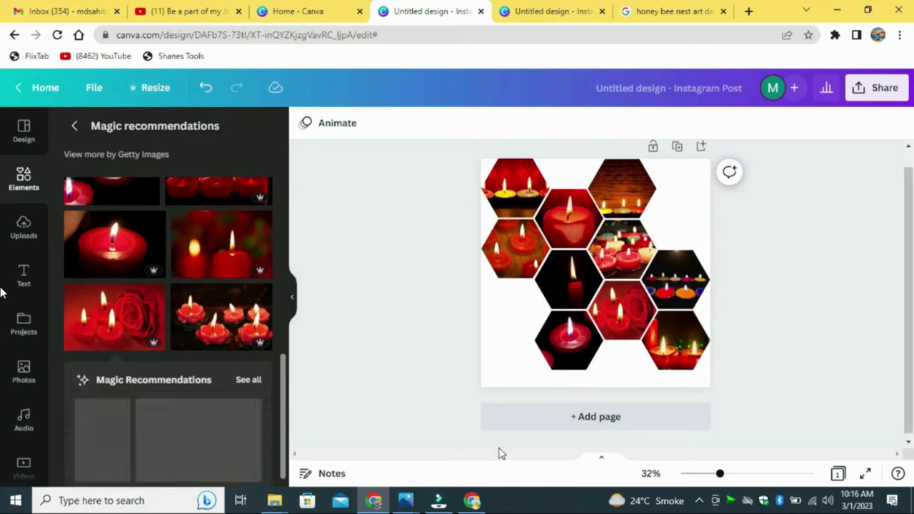
# Replace the photo in the second hexagon of the first column with the recommended purple-background candles and rose photo
pyautogui.moveTo(284, 387); pyautogui.dragTo(284, 411)
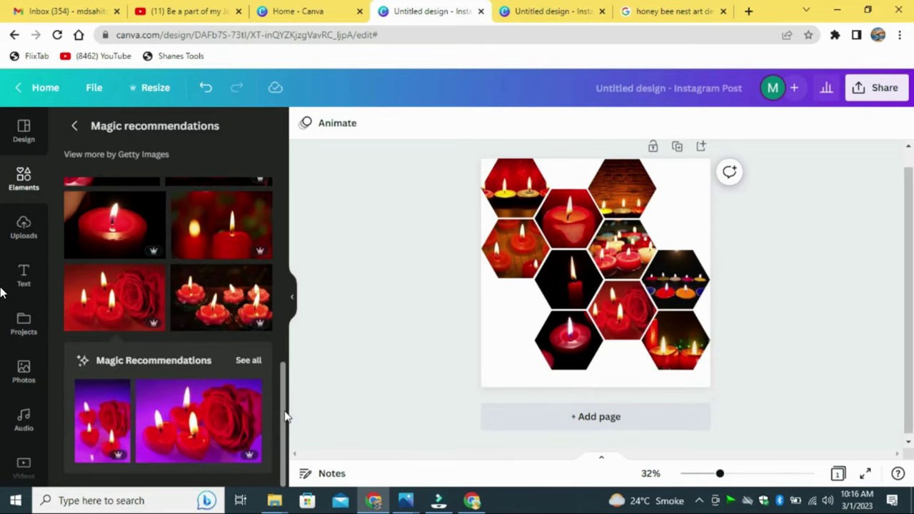
pyautogui.moveTo(183, 446); pyautogui.dragTo(514, 250)
pyautogui.click(250, 361)
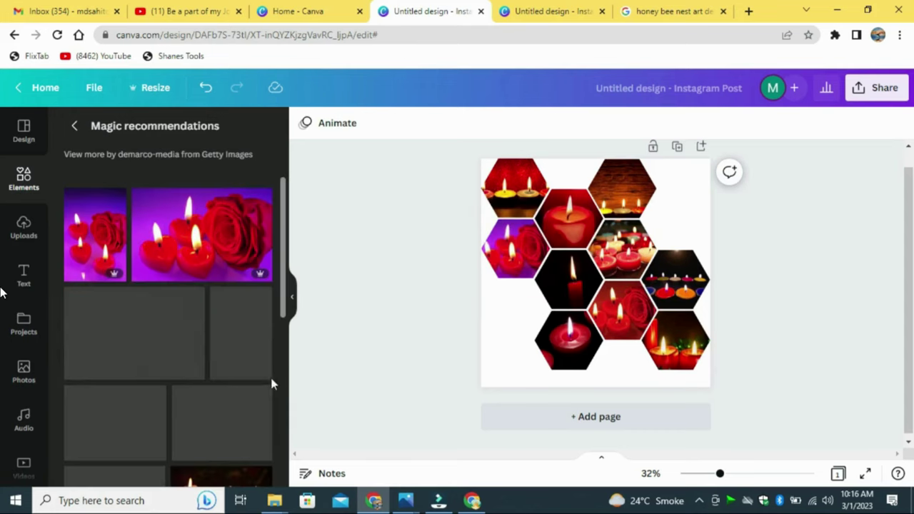
pyautogui.moveTo(282, 310); pyautogui.dragTo(289, 485)
pyautogui.scroll(5, 289, 481)
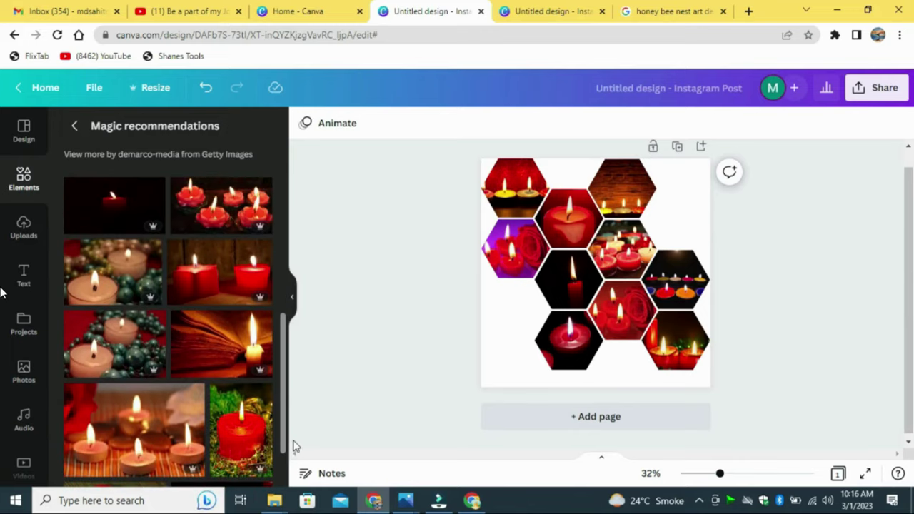
pyautogui.moveTo(314, 330); pyautogui.dragTo(331, 278)
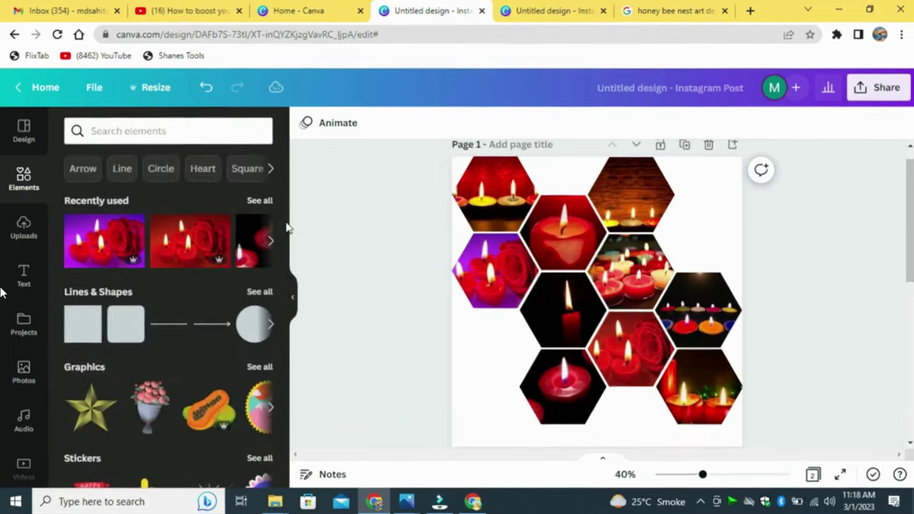
# Search the elements for "honey bees" and limit the results to graphics
pyautogui.click(191, 127)
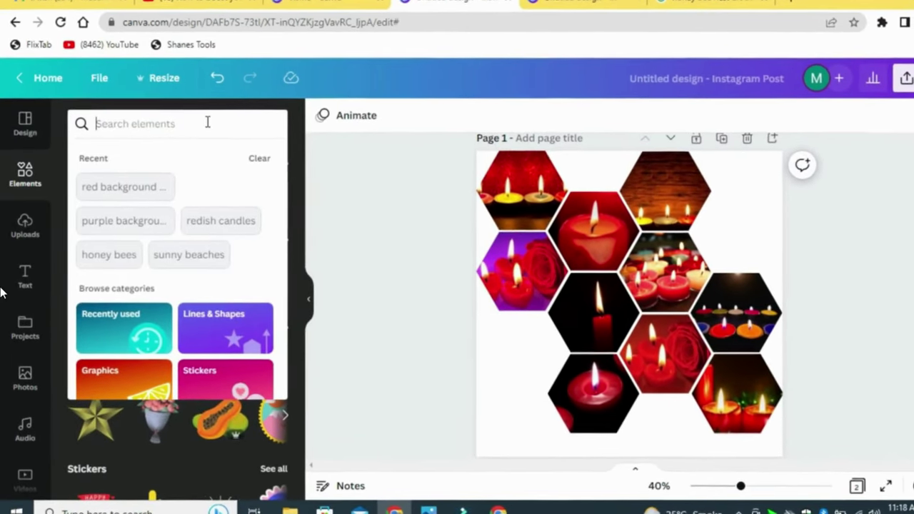
pyautogui.write('hney')
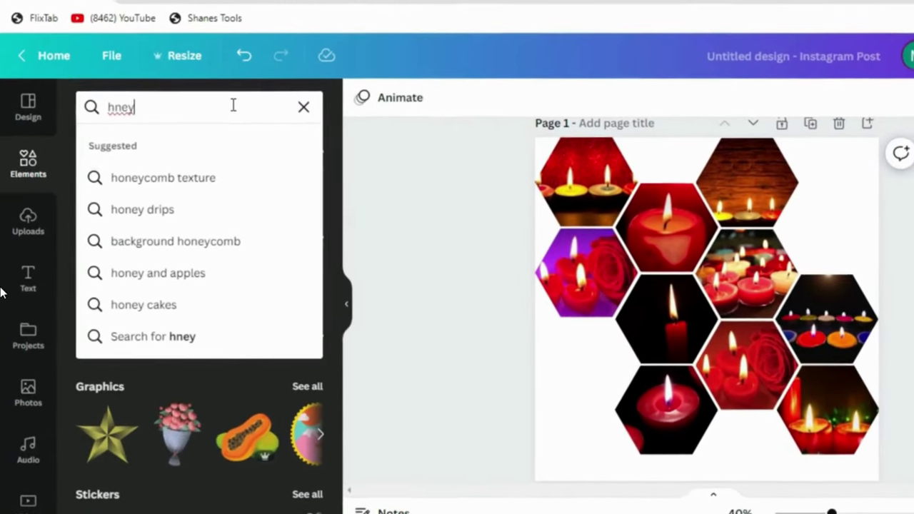
pyautogui.press('BackSpace')
pyautogui.press('BackSpace')
pyautogui.press('BackSpace')
pyautogui.write('oney')
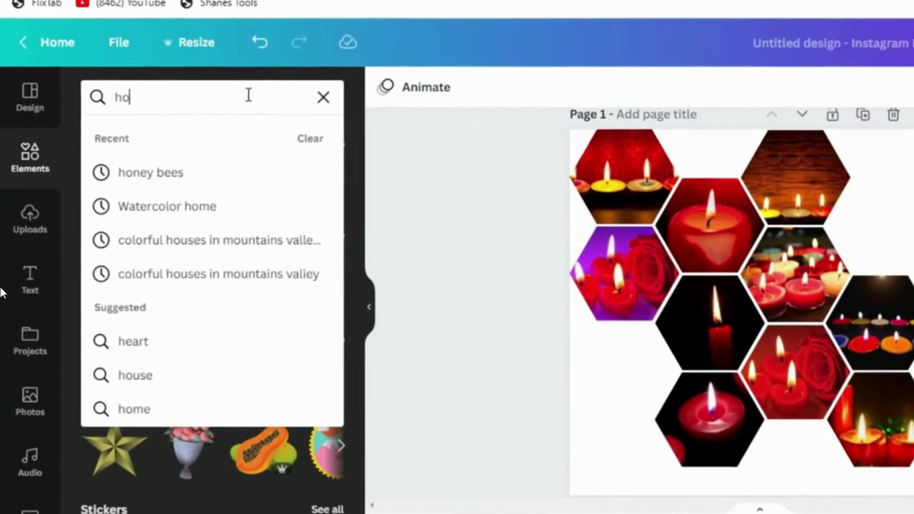
pyautogui.write(' bees')
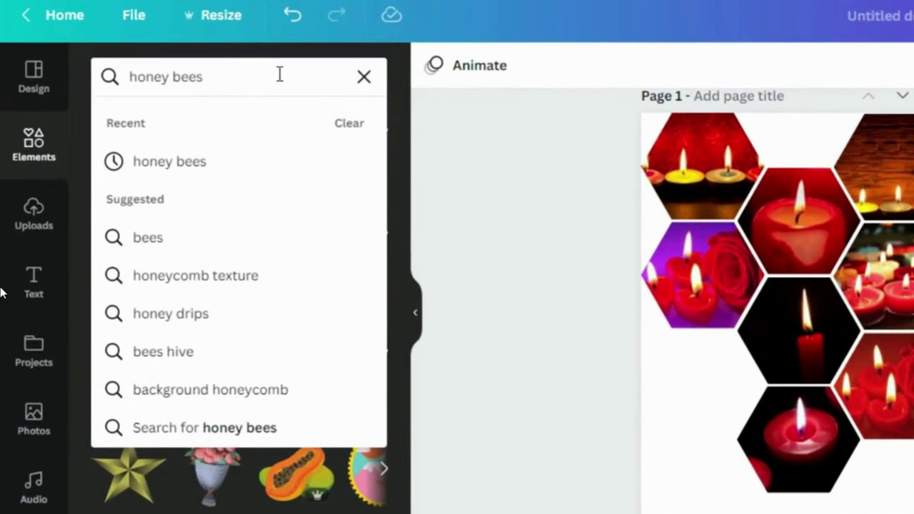
pyautogui.press('Return')
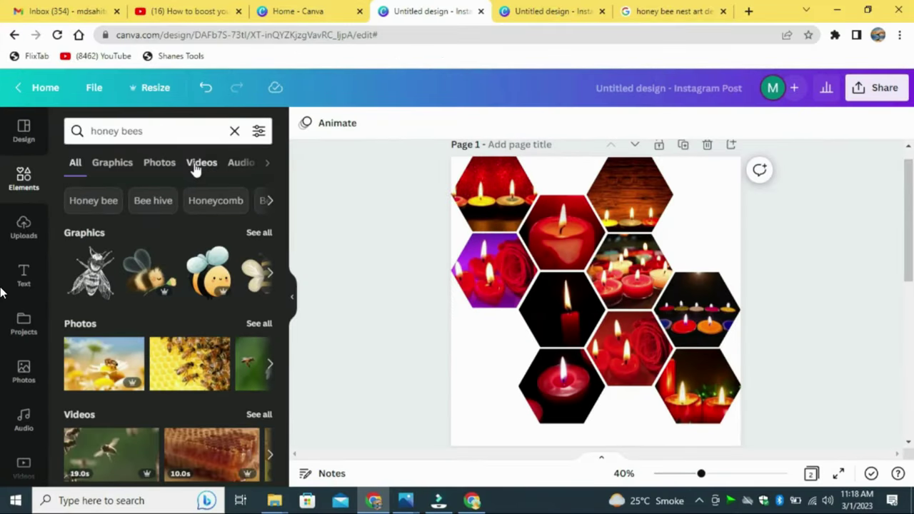
pyautogui.click(117, 163)
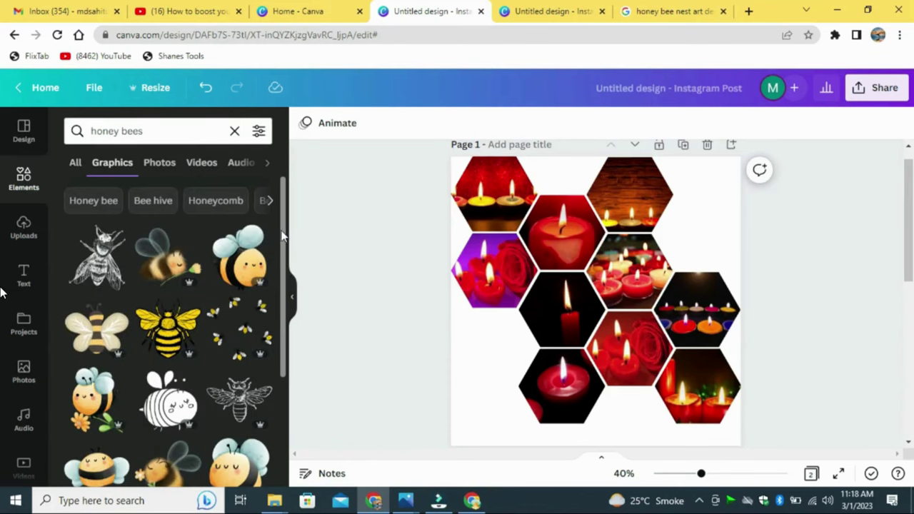
# Add the fuzzy bee carrying a flower, shrink it, tilt it and place it in the white gap below the purple hexagon
pyautogui.scroll(-1, 283, 235)
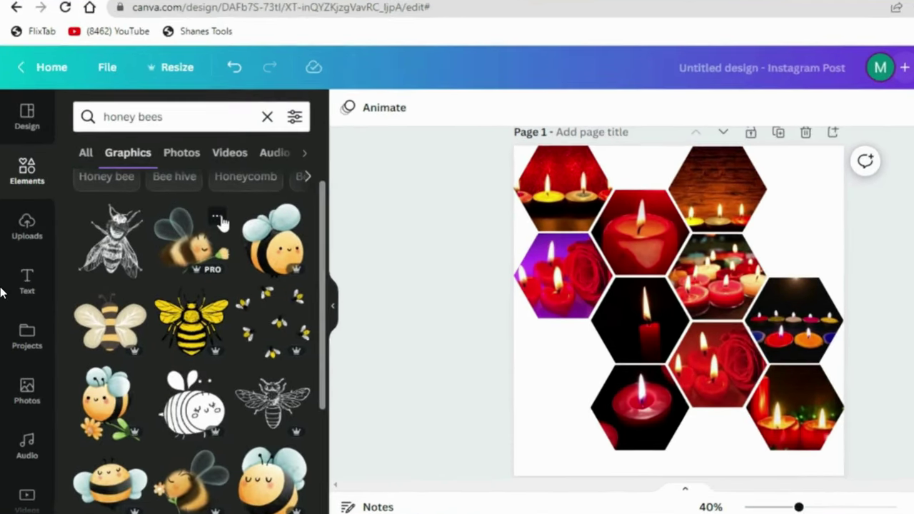
pyautogui.click(217, 218)
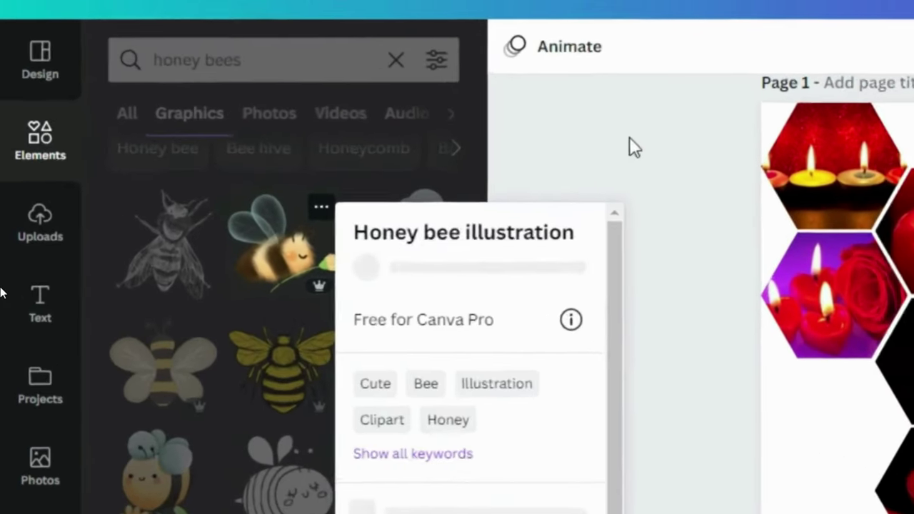
pyautogui.click(629, 138)
pyautogui.click(289, 250)
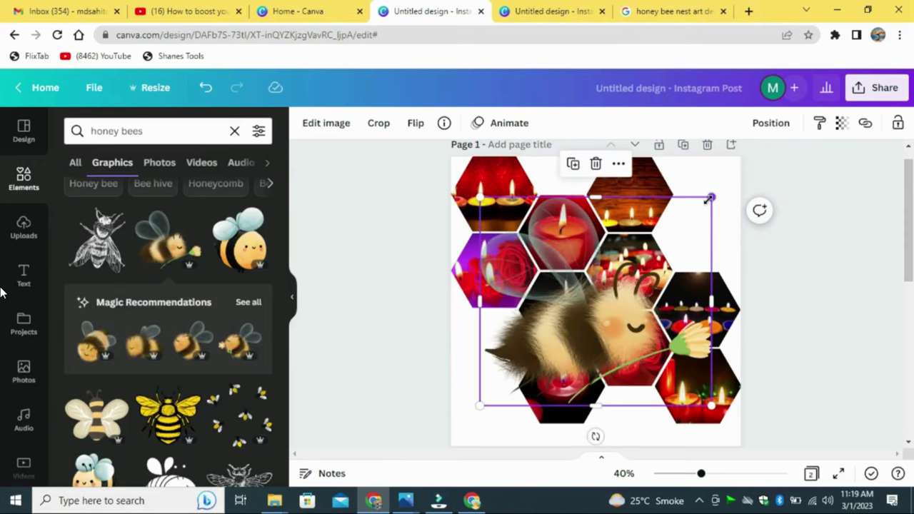
pyautogui.moveTo(711, 198); pyautogui.dragTo(526, 364)
pyautogui.moveTo(509, 433)
pyautogui.mouseDown()
pyautogui.moveTo(514, 395)
pyautogui.moveTo(500, 400)
pyautogui.moveTo(501, 432)
pyautogui.mouseUp()
pyautogui.moveTo(514, 393); pyautogui.dragTo(520, 392)
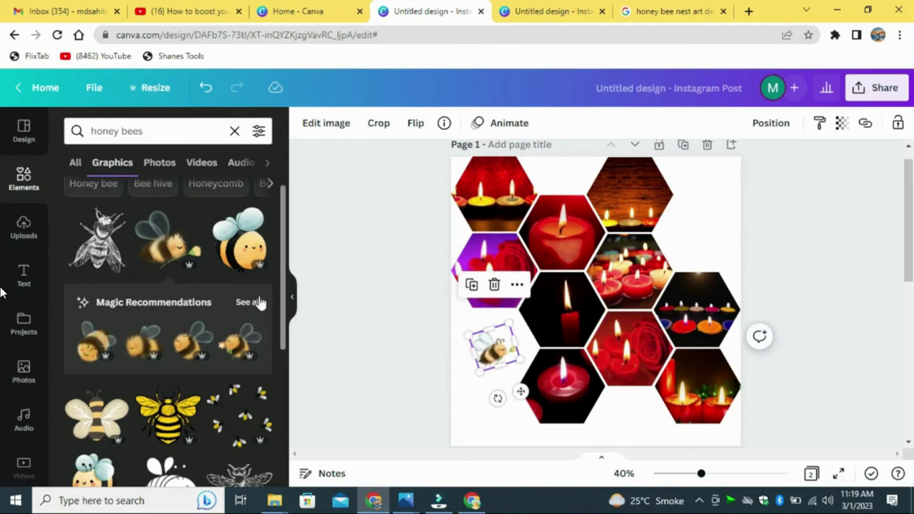
# Add the recommended bee holding a honey dipper, flip it horizontally and shrink it into the white gap beside the wooden-background hexagon
pyautogui.click(246, 302)
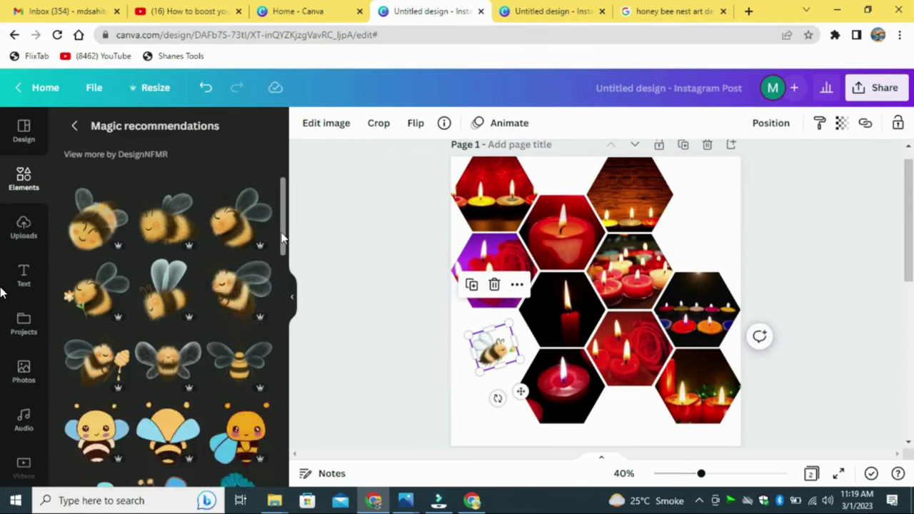
pyautogui.click(120, 346)
pyautogui.click(353, 380)
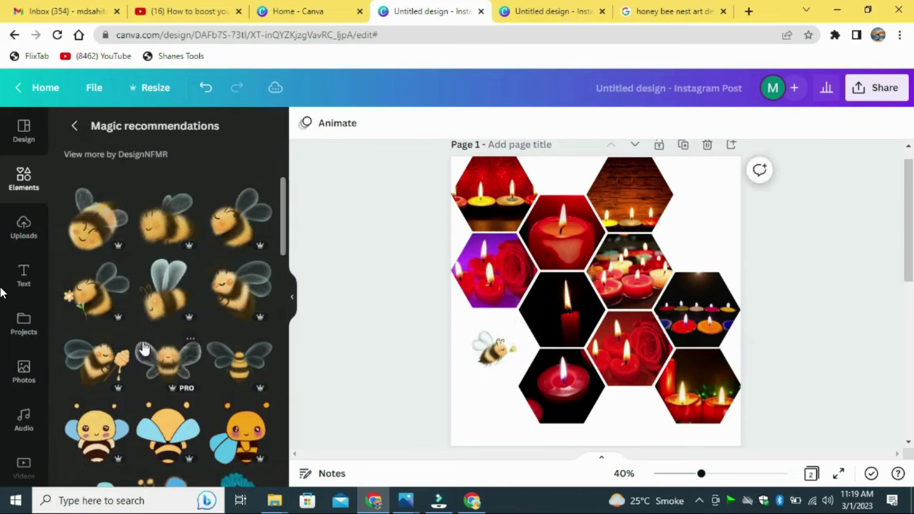
pyautogui.click(101, 355)
pyautogui.click(416, 123)
pyautogui.click(418, 157)
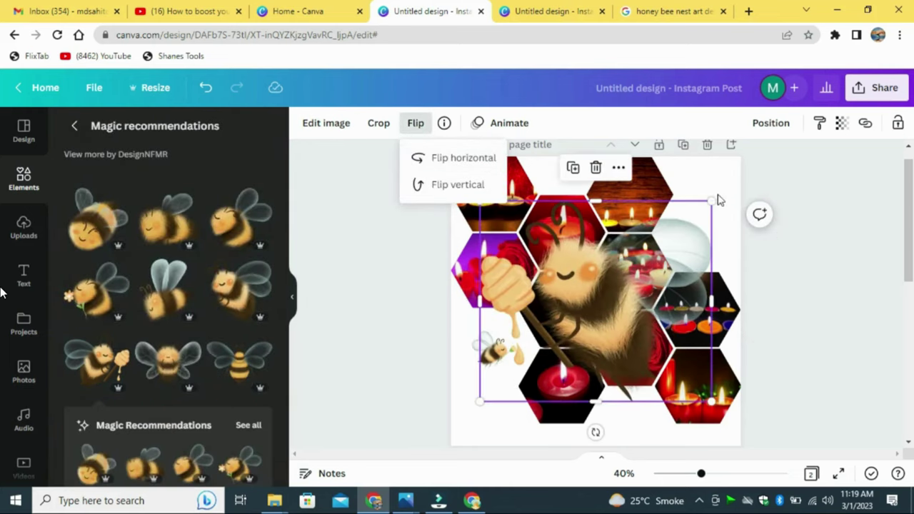
pyautogui.moveTo(710, 201); pyautogui.dragTo(724, 265)
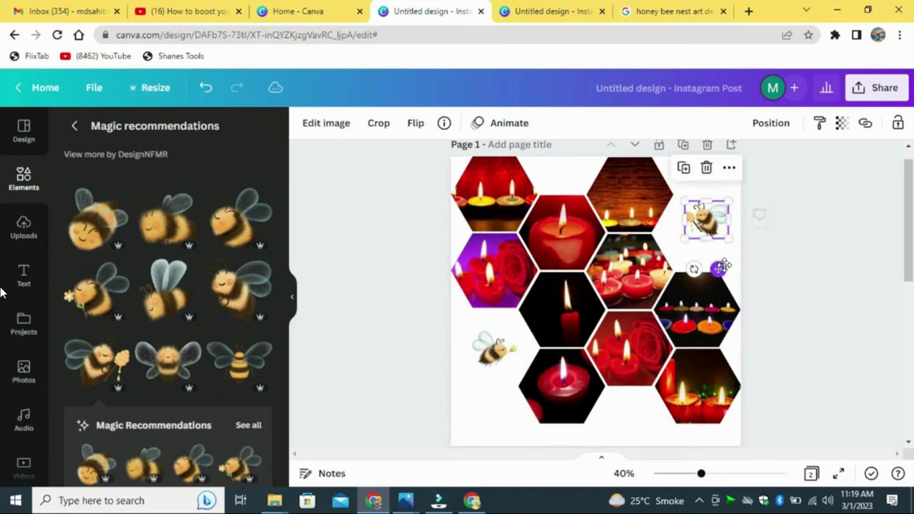
# Add the recommended smiling, downward-facing bee and shrink it into the gap between the two bottommost hexagons
pyautogui.hotkey('ctrl', 'v')
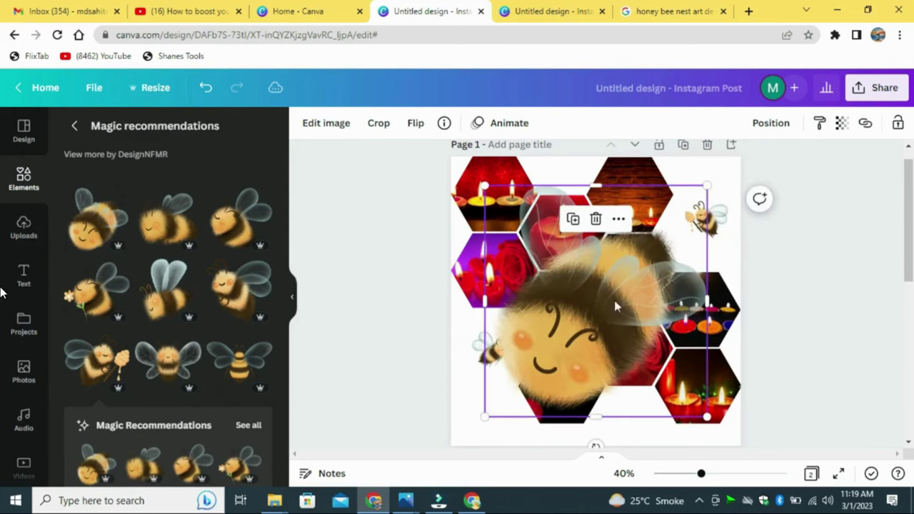
pyautogui.moveTo(714, 183); pyautogui.dragTo(628, 407)
pyautogui.moveTo(617, 445); pyautogui.dragTo(587, 406)
pyautogui.click(858, 255)
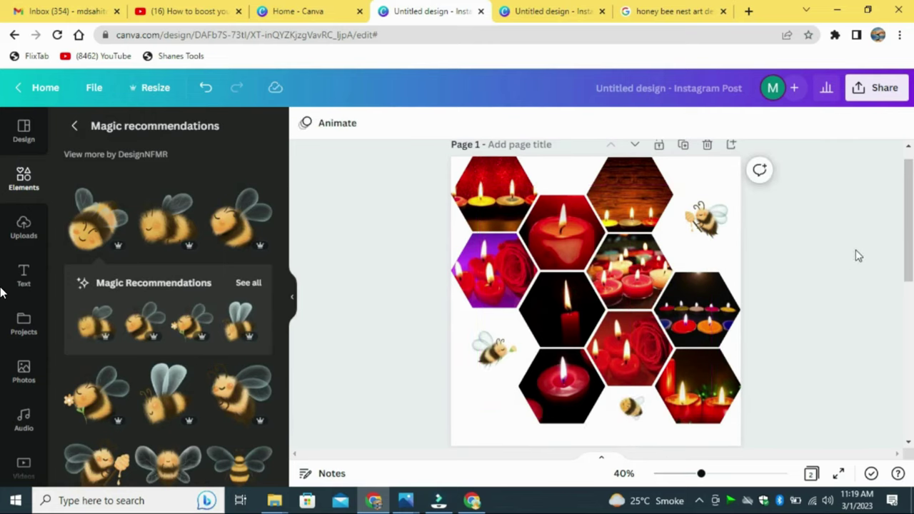
# Add the cartoon bee with red hearts from the honey bees graphics and scale it to fit the page's lower-left corner
pyautogui.click(74, 128)
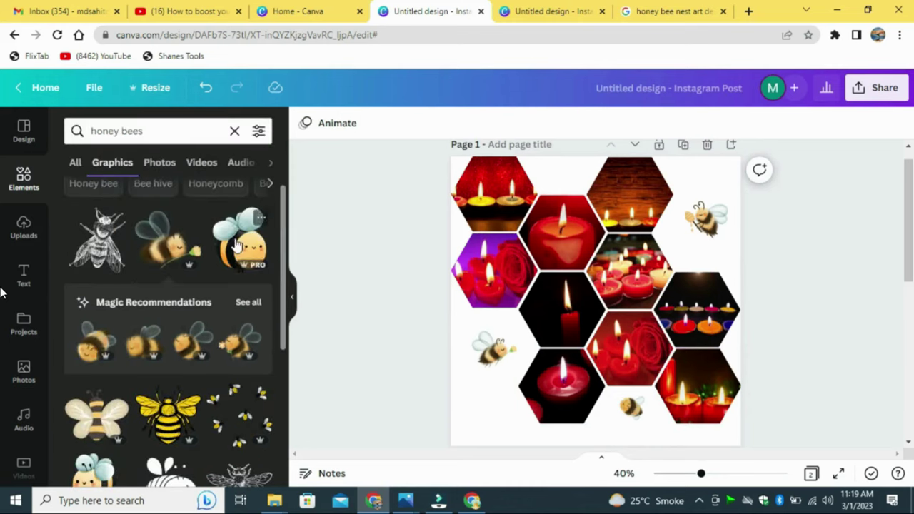
pyautogui.moveTo(284, 245); pyautogui.dragTo(290, 388)
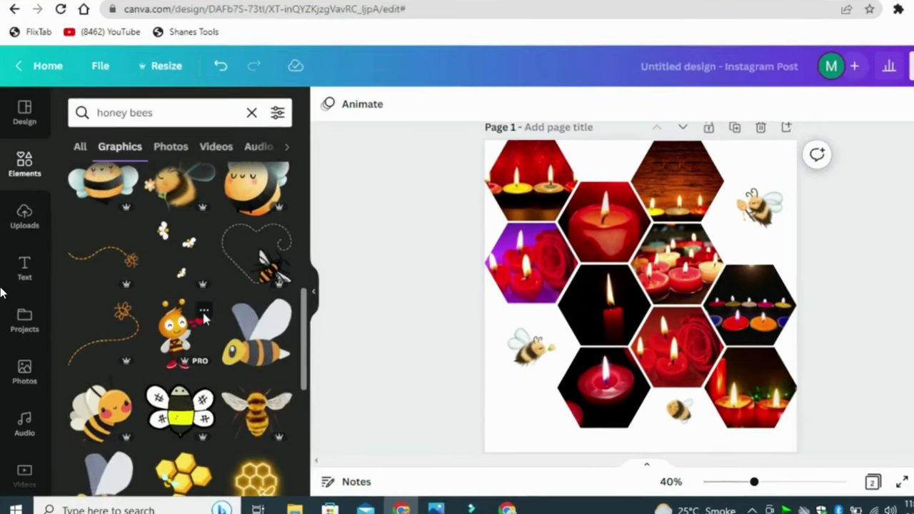
pyautogui.click(189, 315)
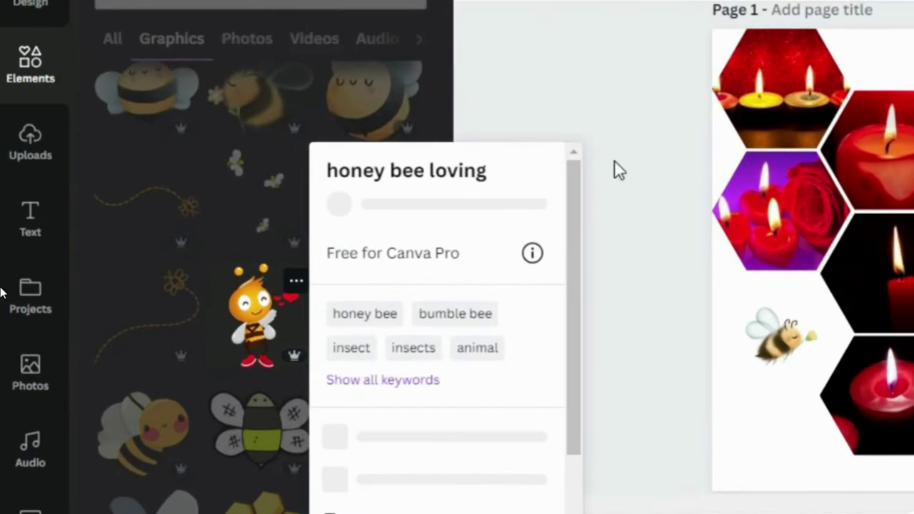
pyautogui.click(534, 189)
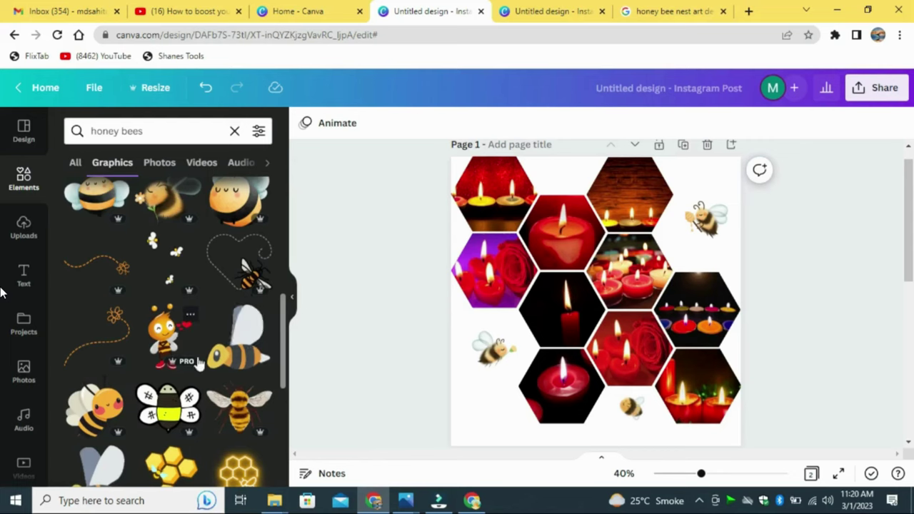
pyautogui.click(246, 345)
pyautogui.moveTo(637, 244); pyautogui.dragTo(628, 255)
pyautogui.moveTo(595, 289); pyautogui.dragTo(497, 374)
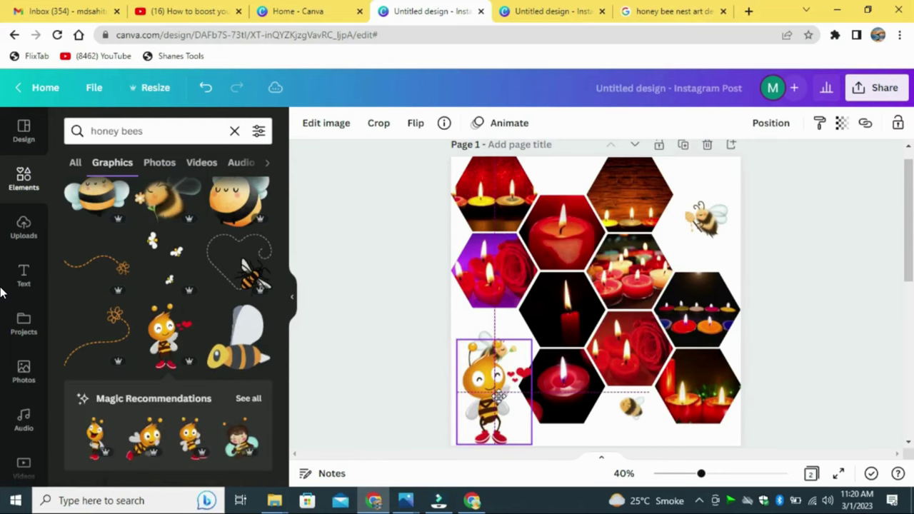
pyautogui.moveTo(531, 341); pyautogui.dragTo(491, 350)
# Shift the flower bee closer to the purple hexagon and tilt the honey dipper bee slightly
pyautogui.click(496, 348)
pyautogui.click(708, 222)
pyautogui.moveTo(694, 269); pyautogui.dragTo(708, 273)
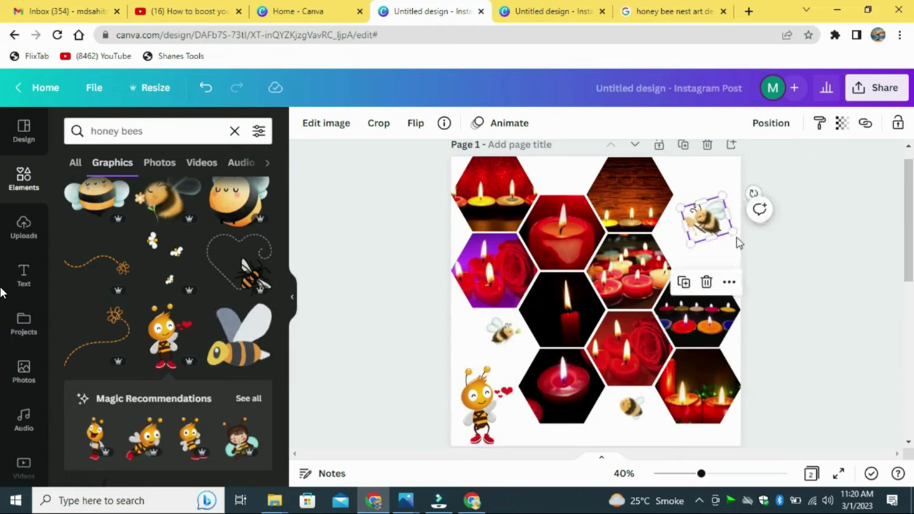
pyautogui.moveTo(733, 232); pyautogui.dragTo(728, 233)
pyautogui.click(488, 414)
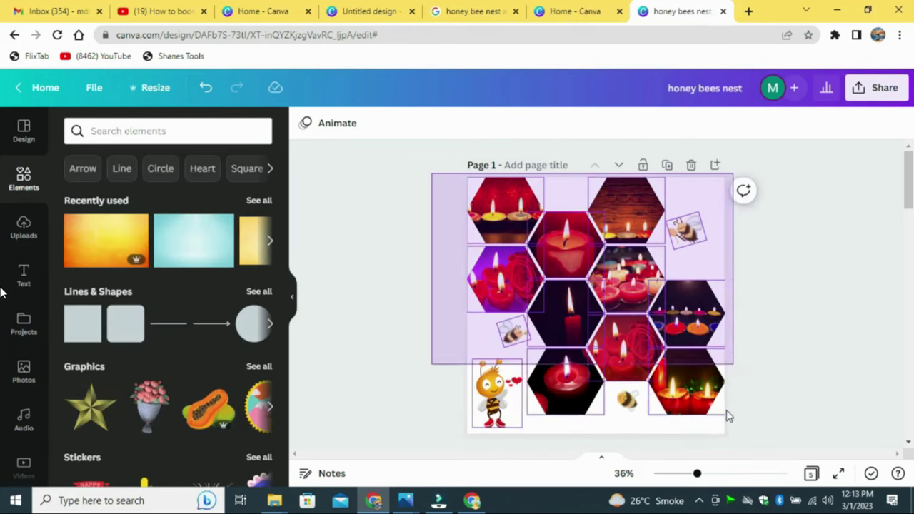
# Group all the hexagon photos and bees, shrink the group slightly and centre it on the page
pyautogui.hotkey('ctrl', 'a')
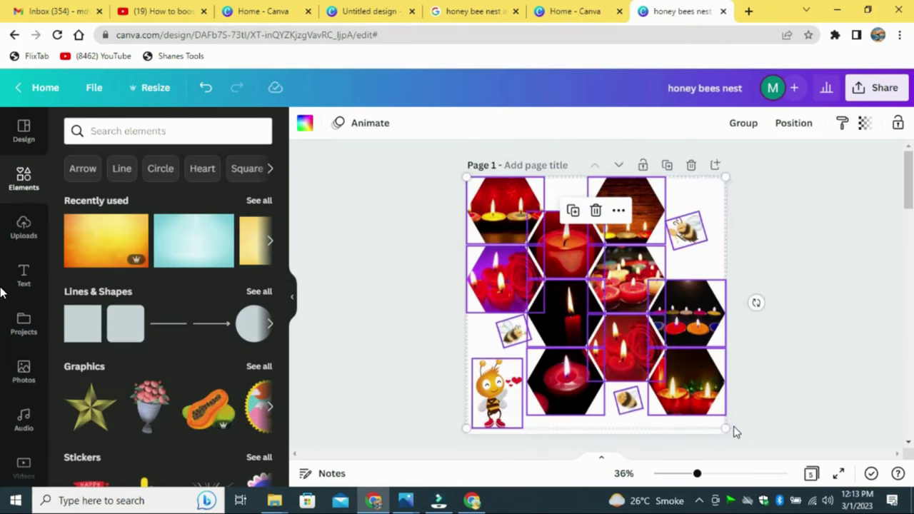
pyautogui.click(743, 123)
pyautogui.moveTo(725, 177); pyautogui.dragTo(720, 183)
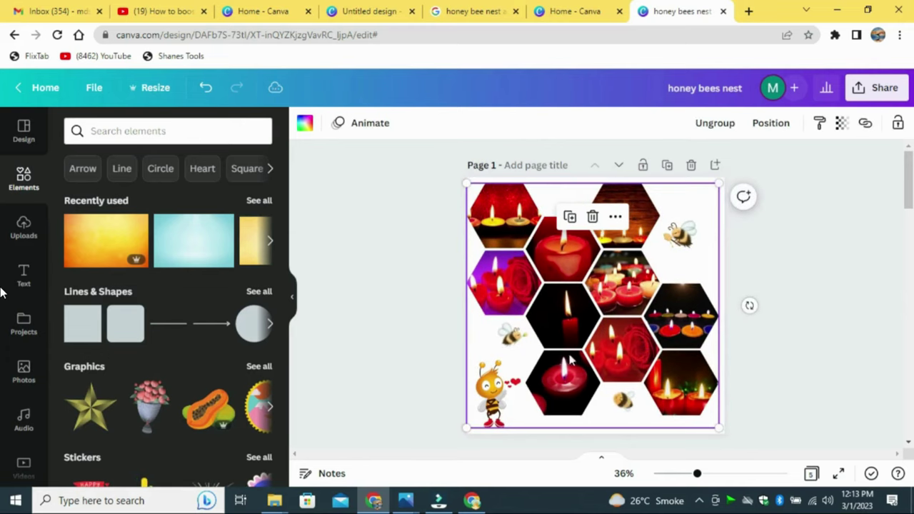
pyautogui.moveTo(468, 428); pyautogui.dragTo(472, 421)
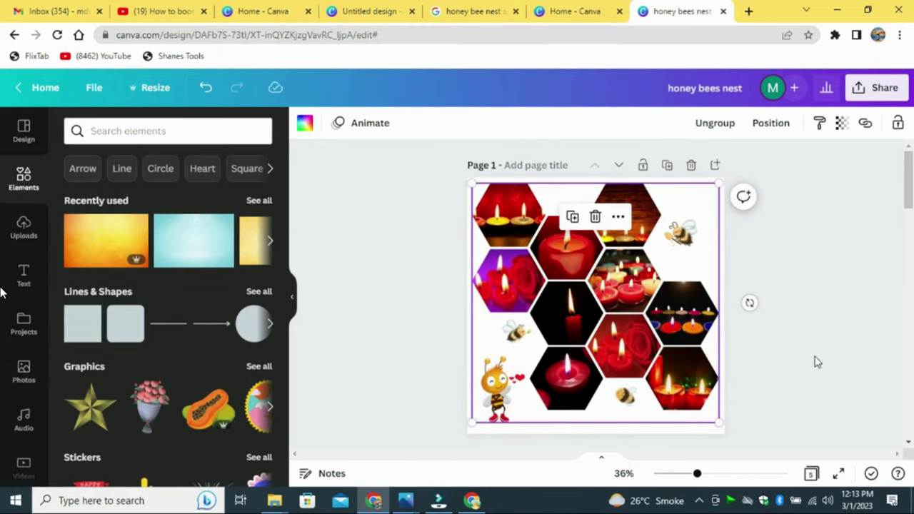
pyautogui.moveTo(719, 422); pyautogui.dragTo(716, 421)
pyautogui.moveTo(620, 322); pyautogui.dragTo(620, 325)
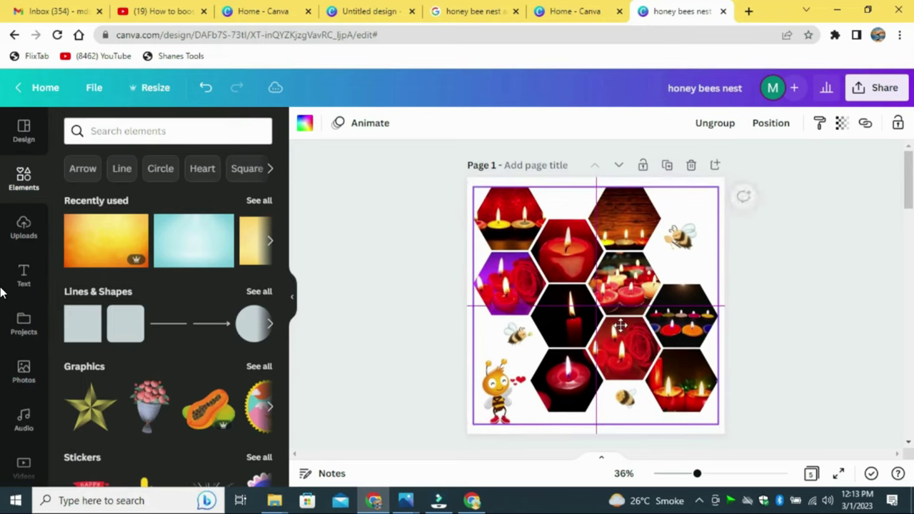
pyautogui.click(806, 284)
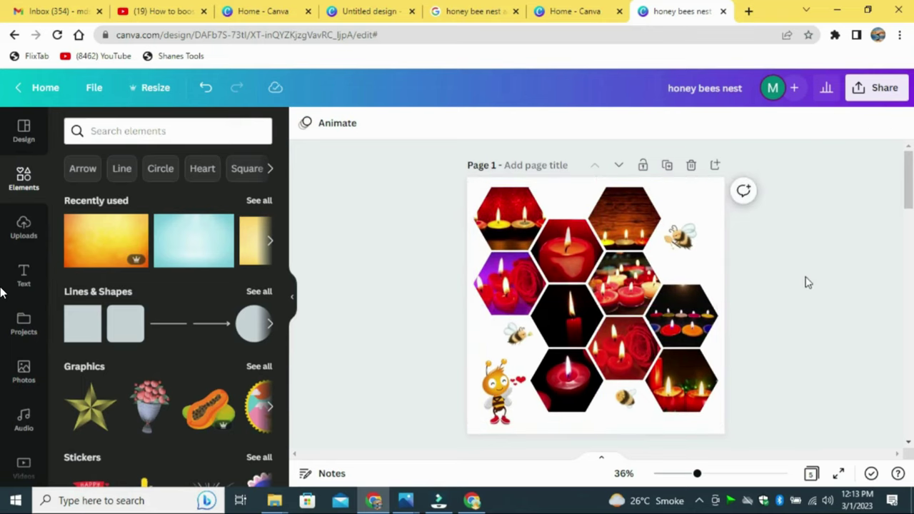
# Shrink the grouped collage a little further to widen its white margin and recentre it on the page
pyautogui.click(623, 296)
pyautogui.moveTo(716, 423); pyautogui.dragTo(712, 419)
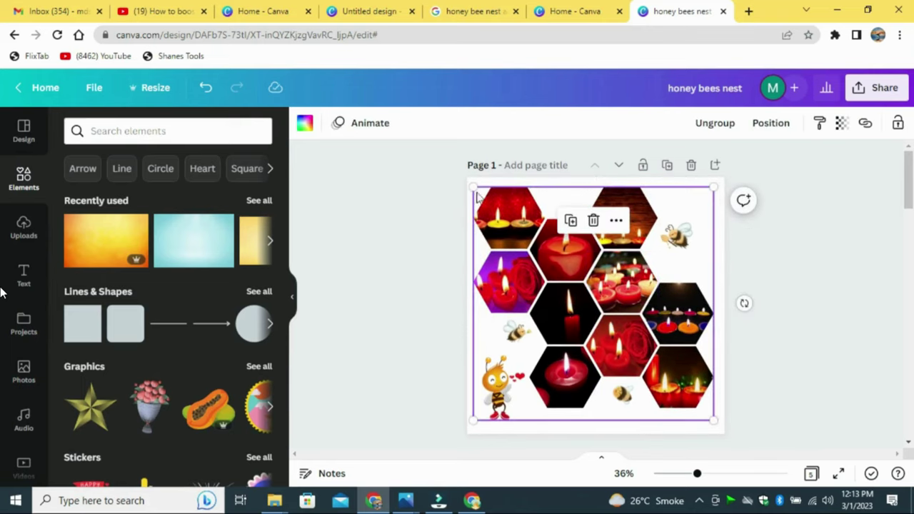
pyautogui.moveTo(473, 187); pyautogui.dragTo(476, 190)
pyautogui.click(428, 239)
pyautogui.moveTo(592, 291); pyautogui.dragTo(593, 287)
pyautogui.click(750, 288)
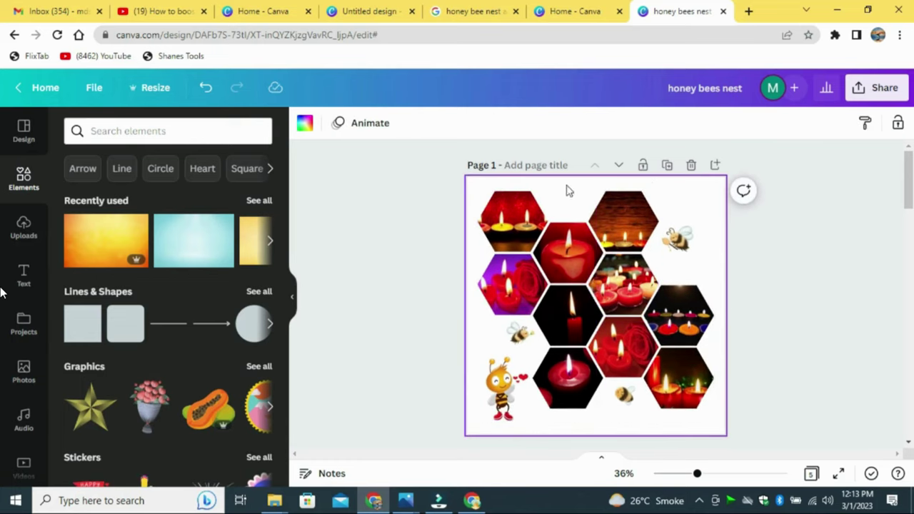
# Add a rounded square shape and scale it from the page's upper-left corner to cover the whole page
pyautogui.click(116, 327)
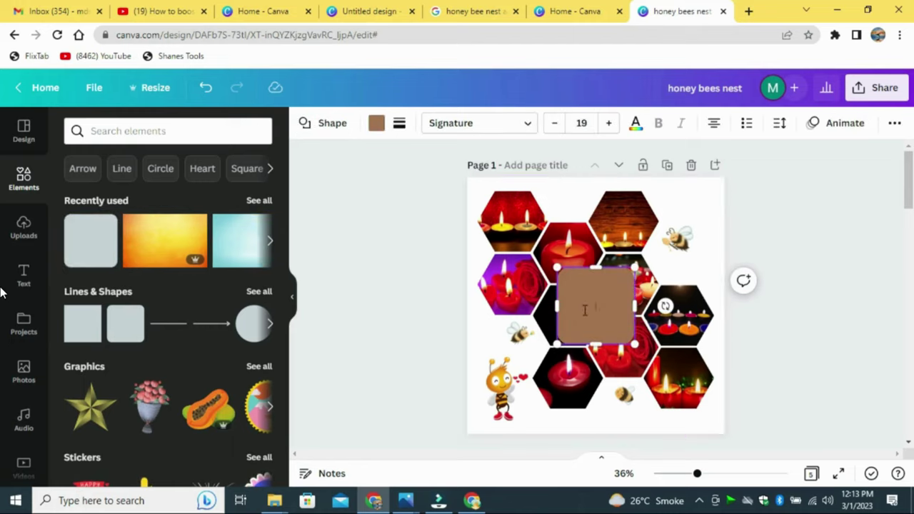
pyautogui.click(791, 240)
pyautogui.moveTo(601, 296); pyautogui.dragTo(512, 206)
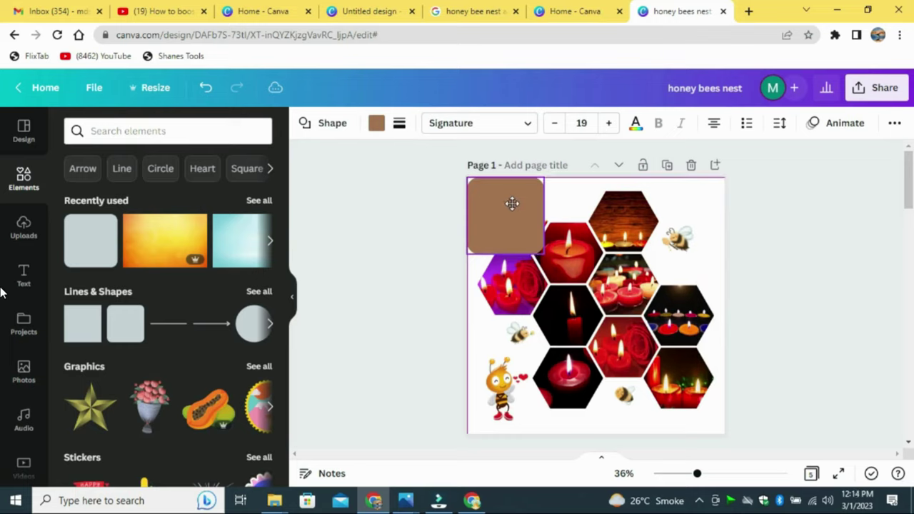
pyautogui.moveTo(544, 254); pyautogui.dragTo(722, 432)
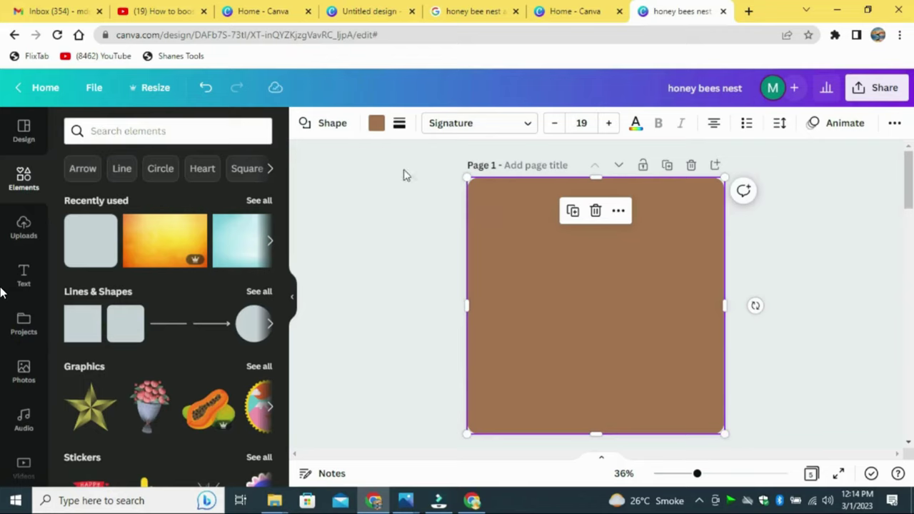
# Give the square a solid white border of weight 20 and set its corner rounding to 42
pyautogui.click(399, 123)
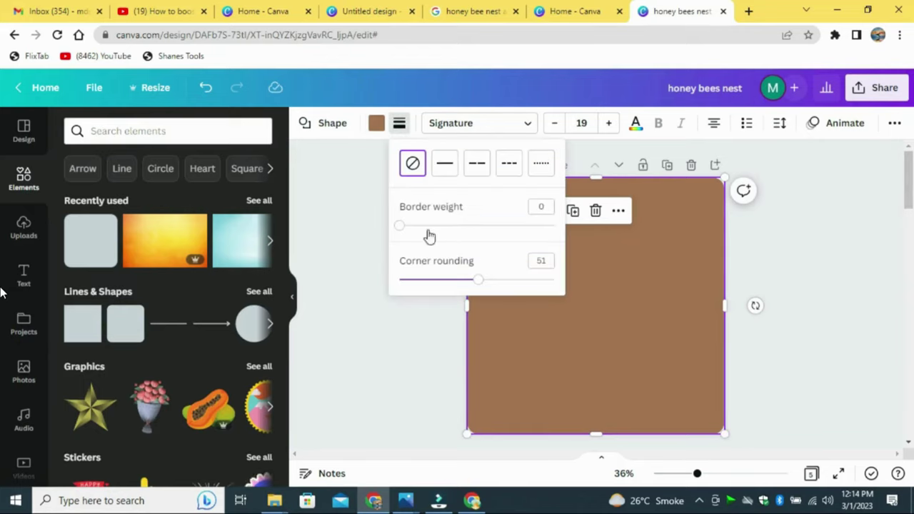
pyautogui.moveTo(404, 232); pyautogui.dragTo(434, 232)
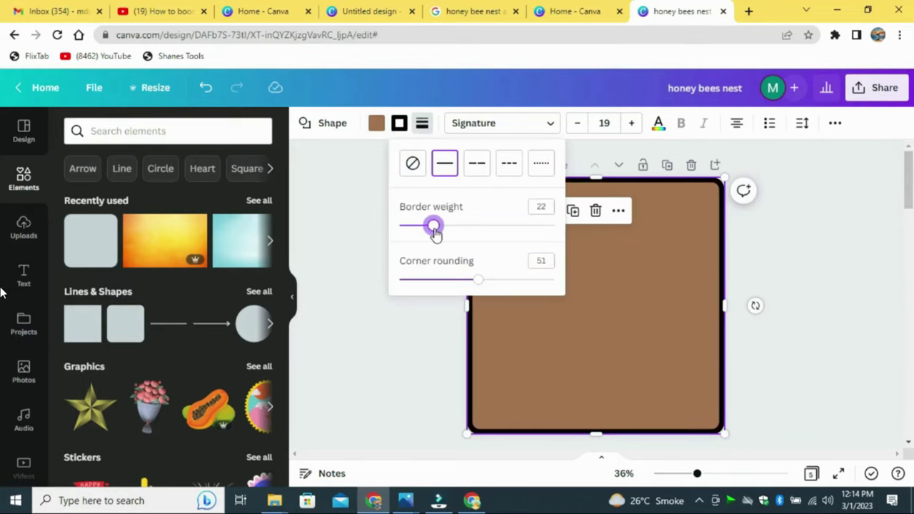
pyautogui.moveTo(434, 232); pyautogui.dragTo(431, 232)
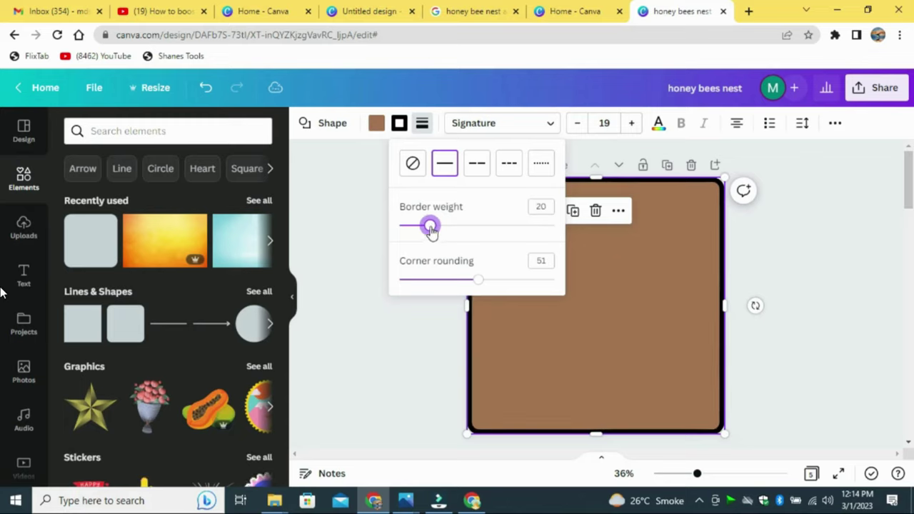
pyautogui.click(399, 123)
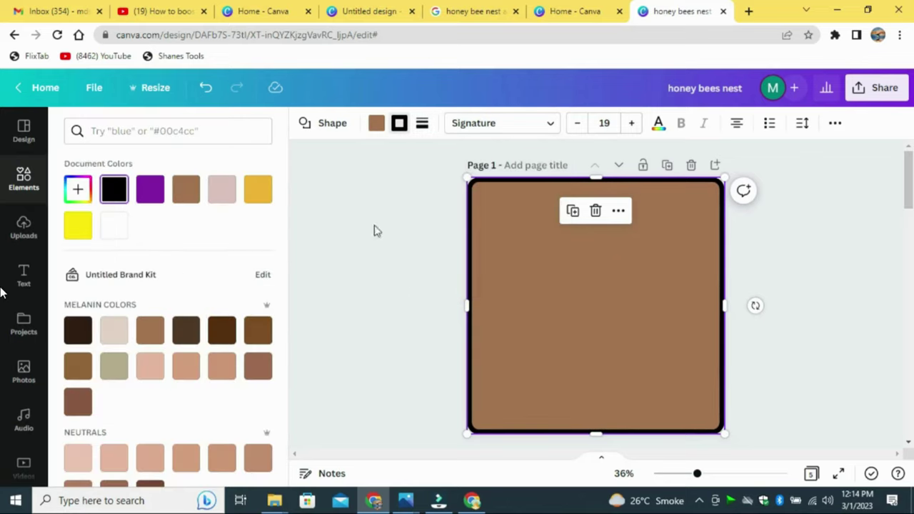
pyautogui.click(115, 226)
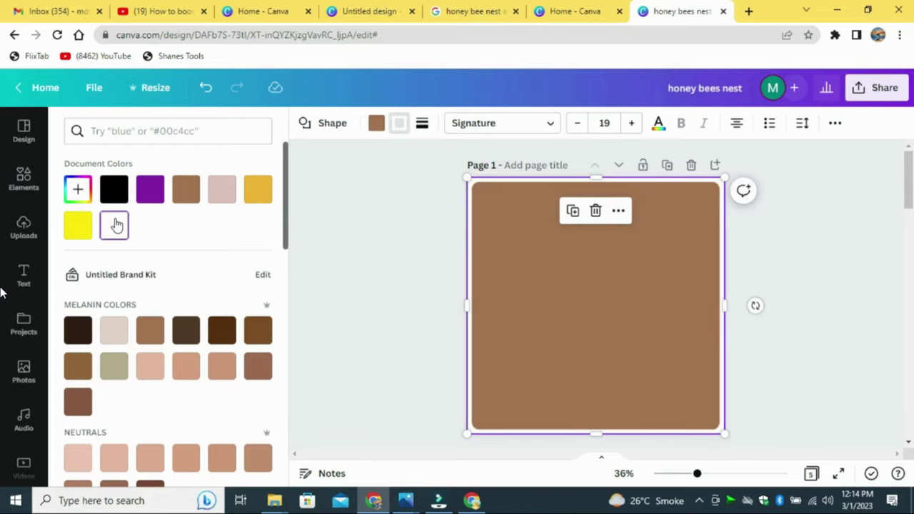
pyautogui.click(422, 123)
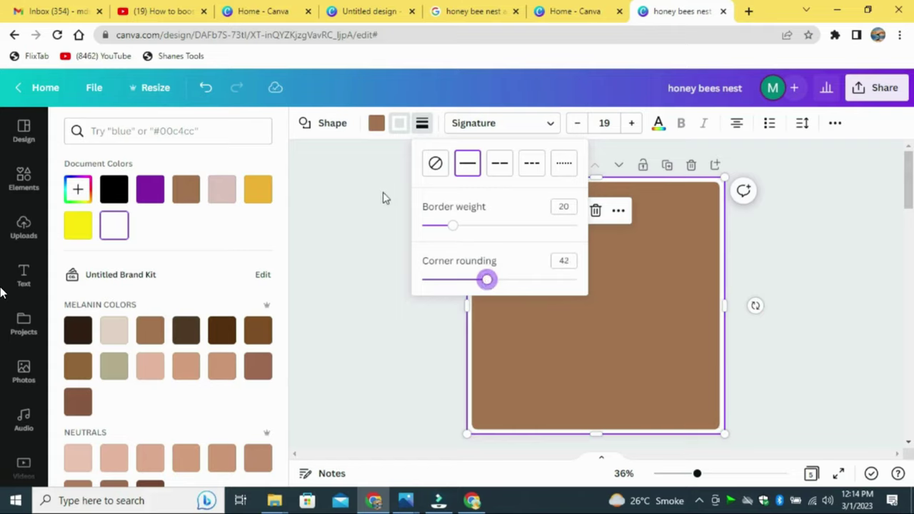
# Remove the square's brown fill and recolour its border purple so it frames the collage
pyautogui.click(376, 125)
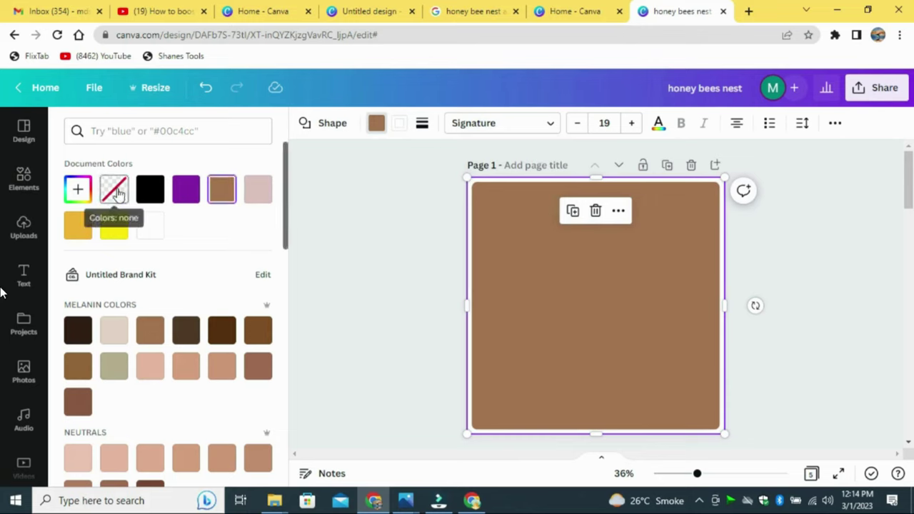
pyautogui.click(114, 189)
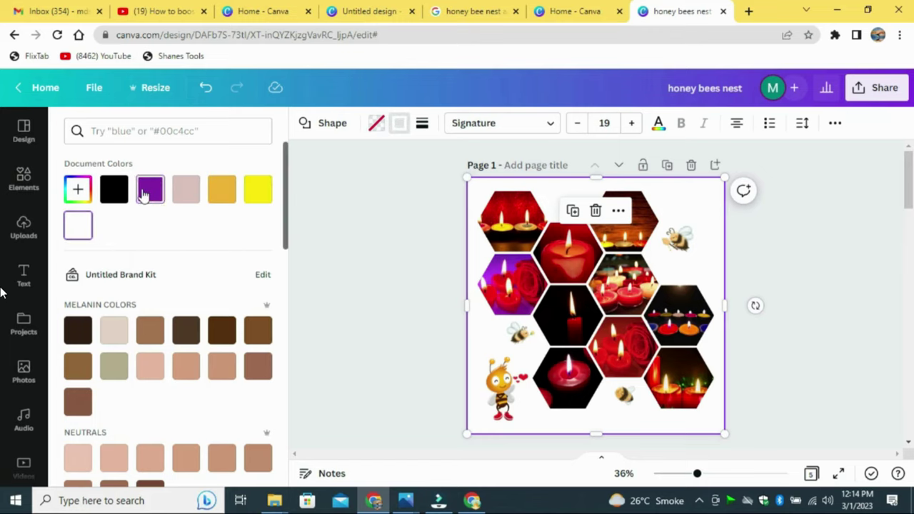
pyautogui.click(146, 190)
pyautogui.click(813, 246)
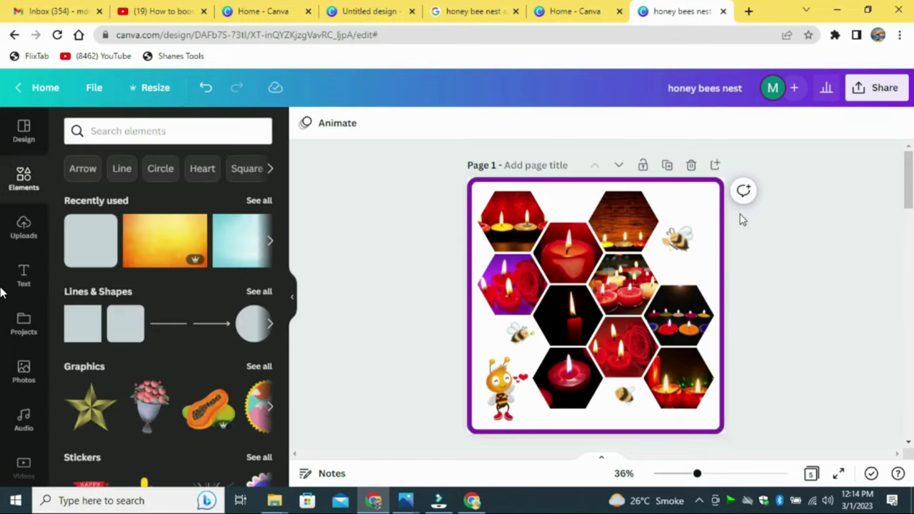
# Set the purple frame's corner rounding to 31
pyautogui.click(686, 219)
pyautogui.click(422, 123)
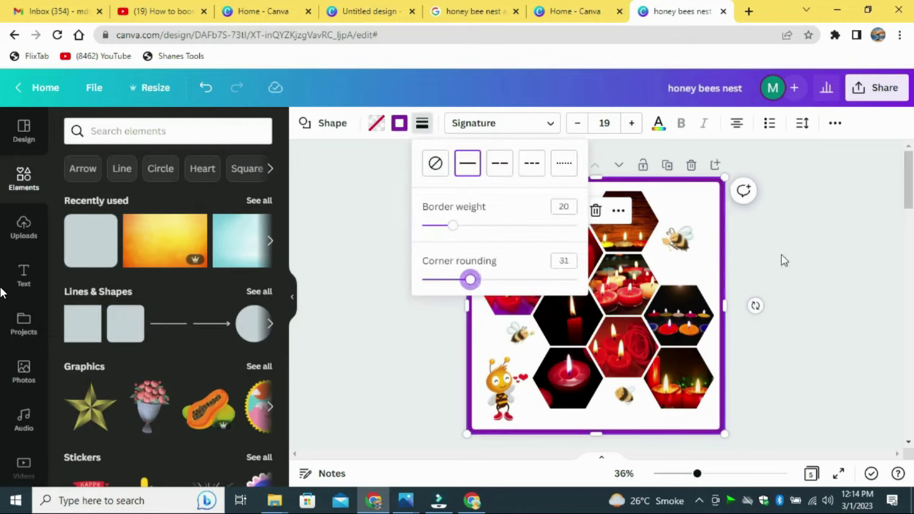
pyautogui.click(799, 238)
pyautogui.click(806, 237)
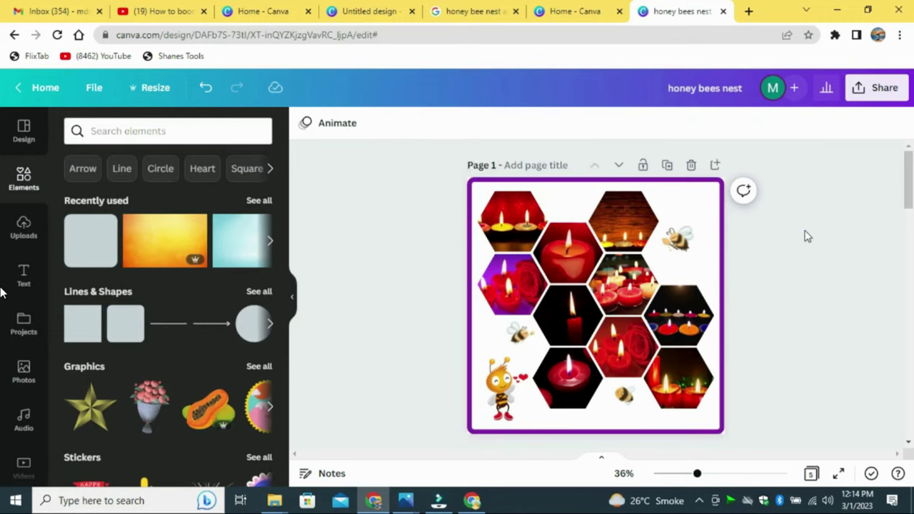
pyautogui.click(709, 198)
pyautogui.click(420, 124)
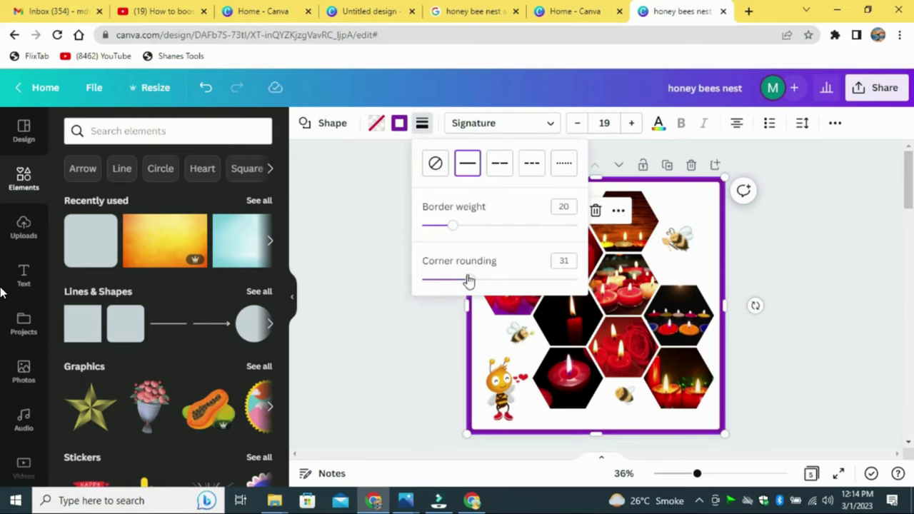
pyautogui.click(823, 258)
pyautogui.click(825, 257)
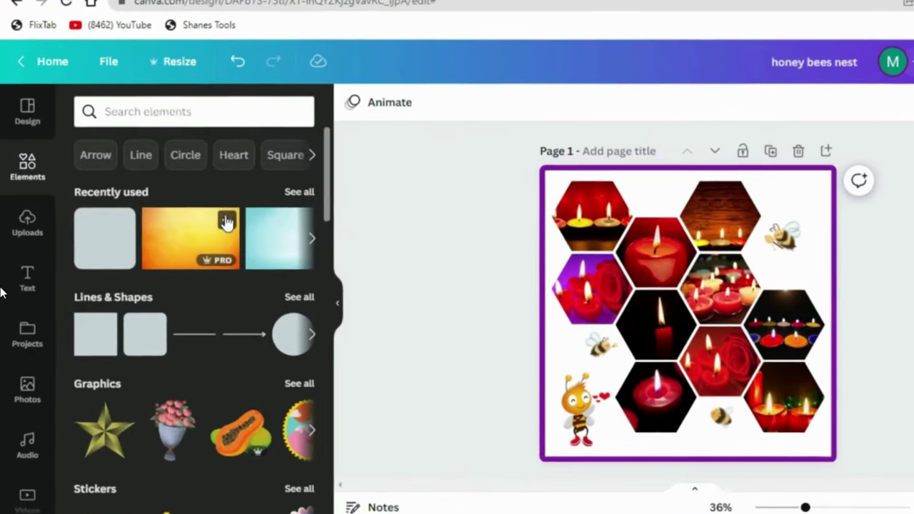
# Add the orange-yellow Abstract Defocused Light Background image, rotate it diagonally and set it as the page background
pyautogui.click(226, 223)
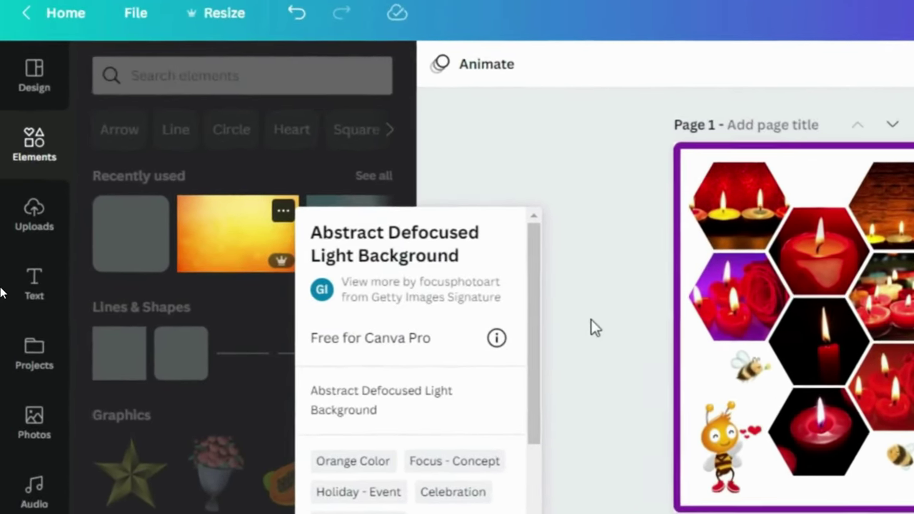
pyautogui.click(591, 321)
pyautogui.click(240, 232)
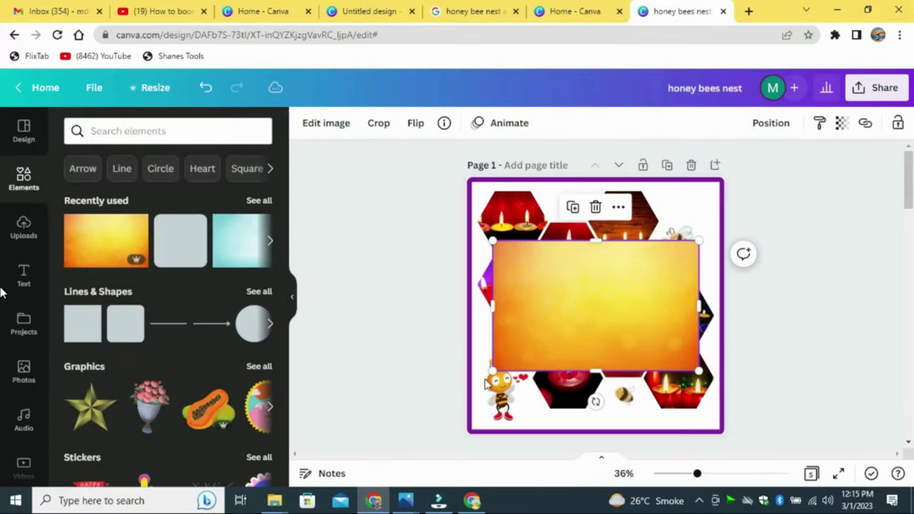
pyautogui.moveTo(596, 400); pyautogui.dragTo(536, 364)
pyautogui.rightClick(637, 316)
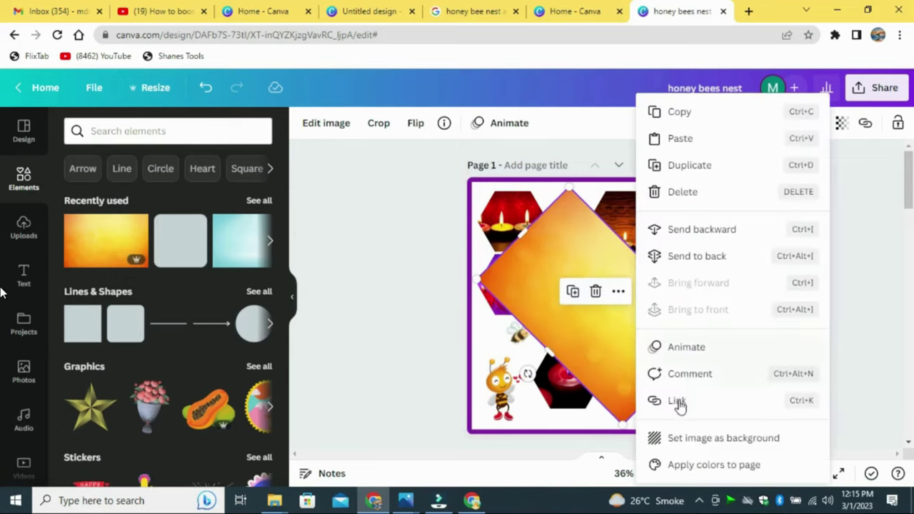
pyautogui.click(687, 436)
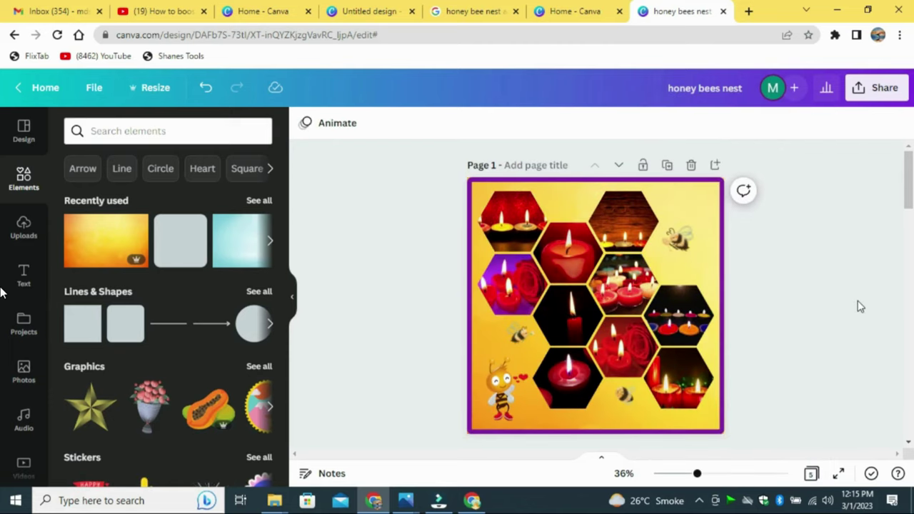
# Recolour the page frame's border from the document colours to white
pyautogui.click(719, 198)
pyautogui.click(401, 125)
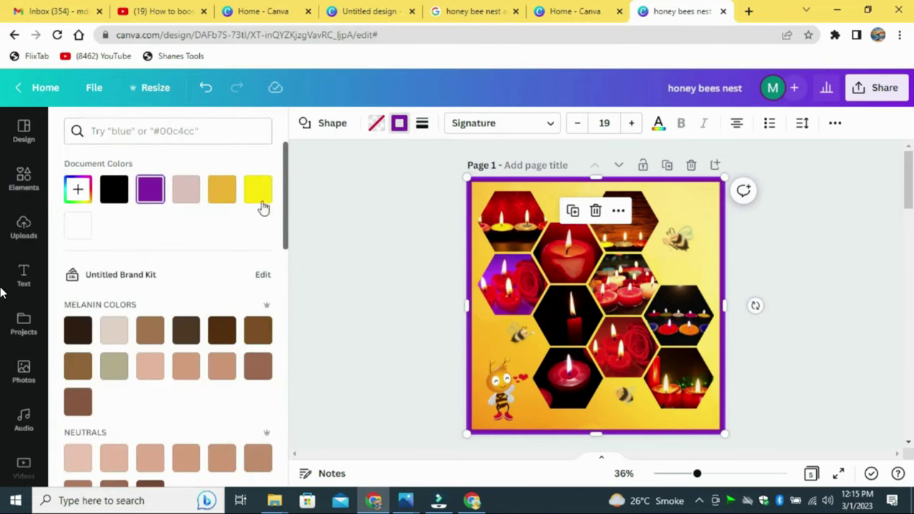
pyautogui.click(91, 231)
pyautogui.click(834, 254)
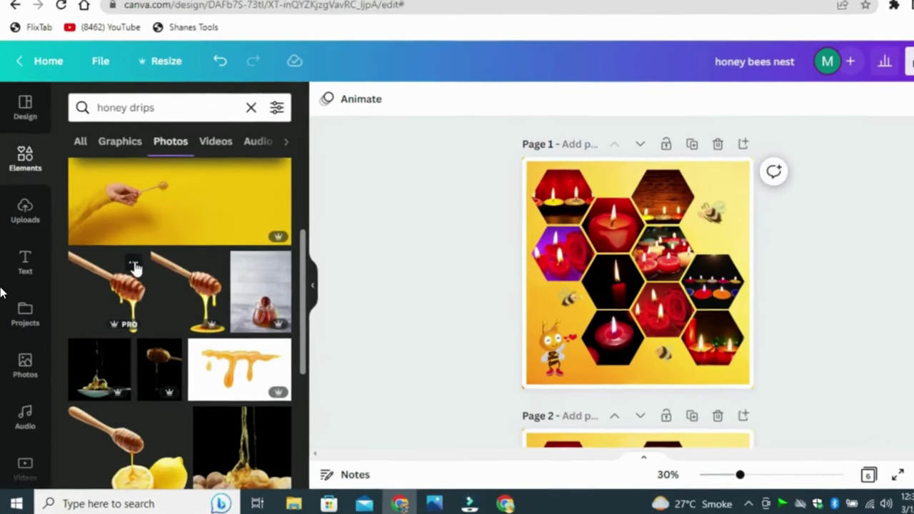
# Add the "Honey dripping from dipper isolated" photo, shrink it and place it in page 1's upper-right corner
pyautogui.click(124, 276)
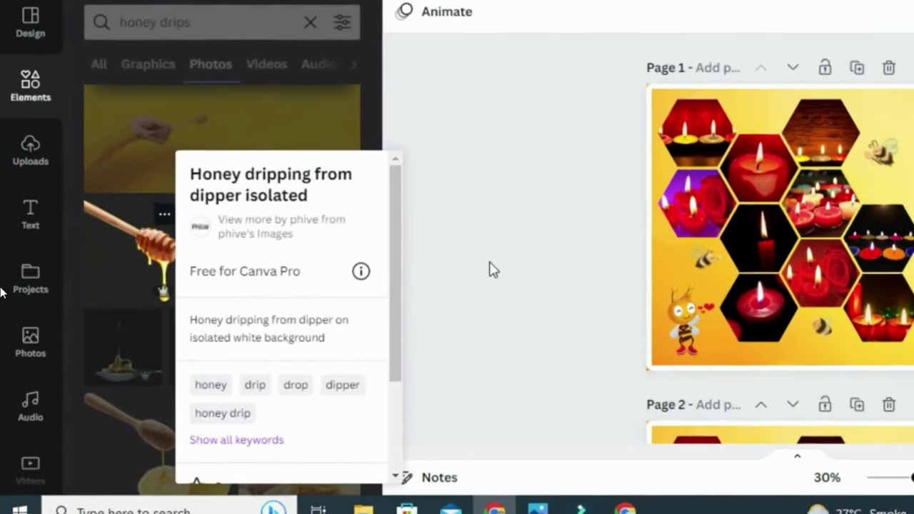
pyautogui.click(455, 293)
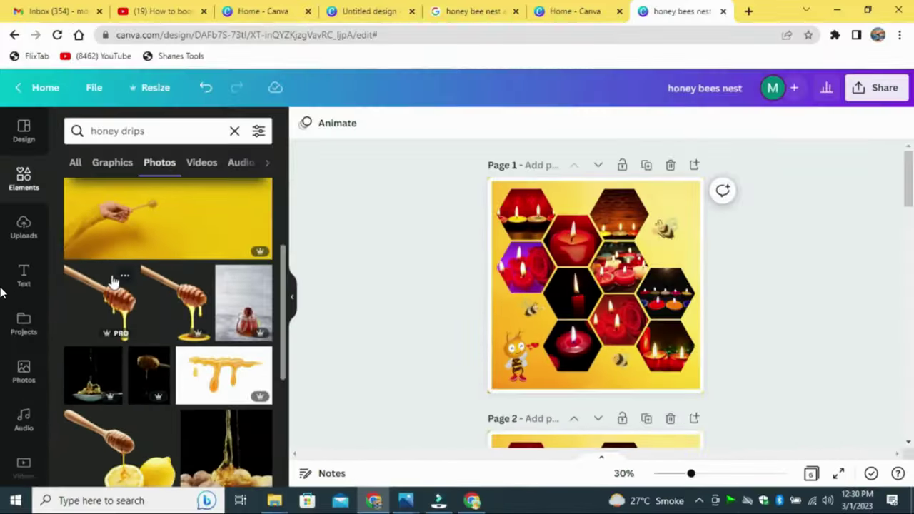
pyautogui.click(112, 282)
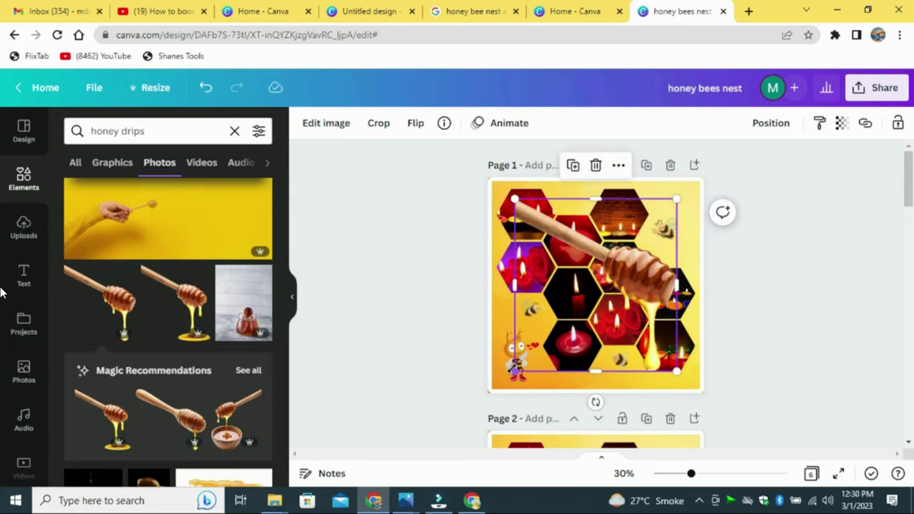
pyautogui.moveTo(514, 370); pyautogui.dragTo(605, 274)
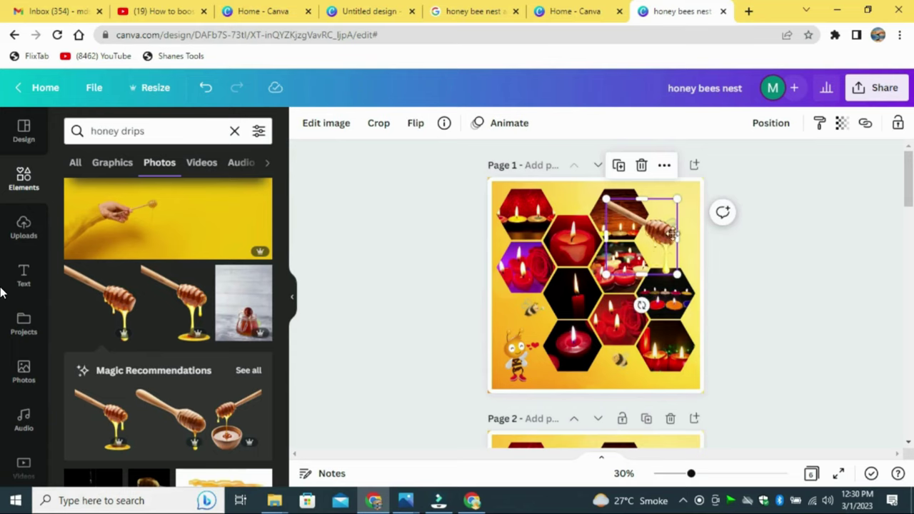
pyautogui.moveTo(671, 232); pyautogui.dragTo(683, 214)
# Send the honey dipper photo backward in the layer order so it sits behind the white frame
pyautogui.click(771, 122)
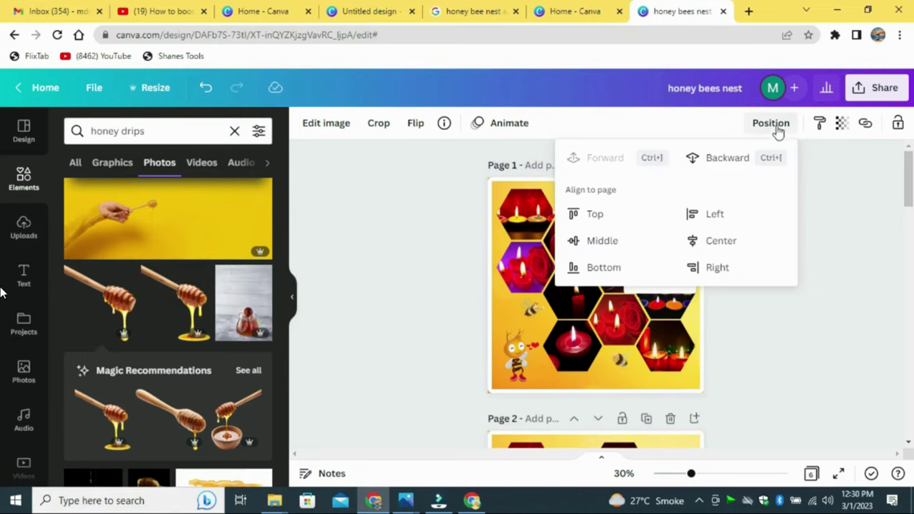
pyautogui.click(735, 158)
pyautogui.click(821, 190)
pyautogui.click(830, 192)
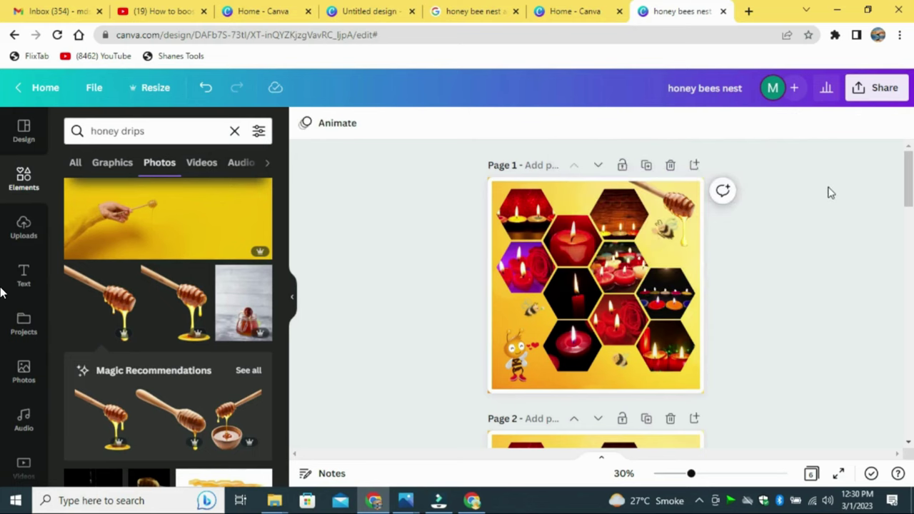
# Add the cartoon honey puddle from the honey drips graphics and shrink it to about half its size
pyautogui.click(112, 162)
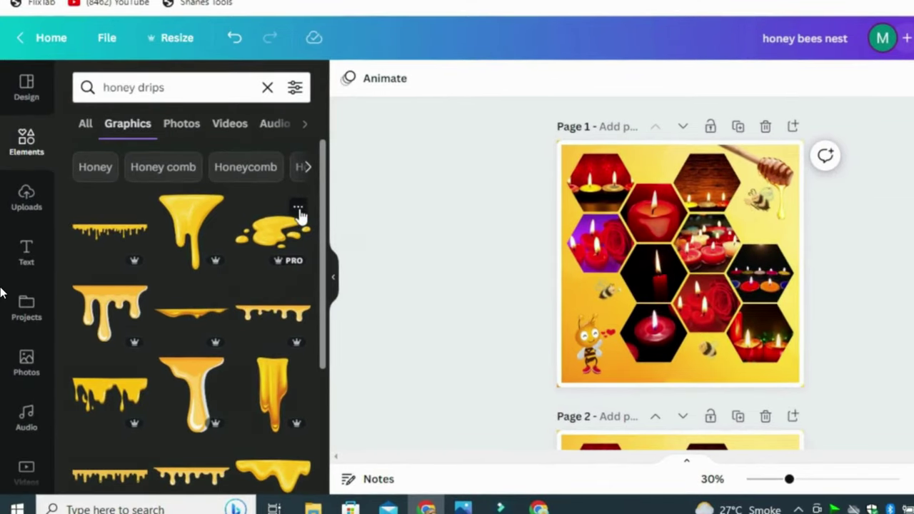
pyautogui.click(297, 207)
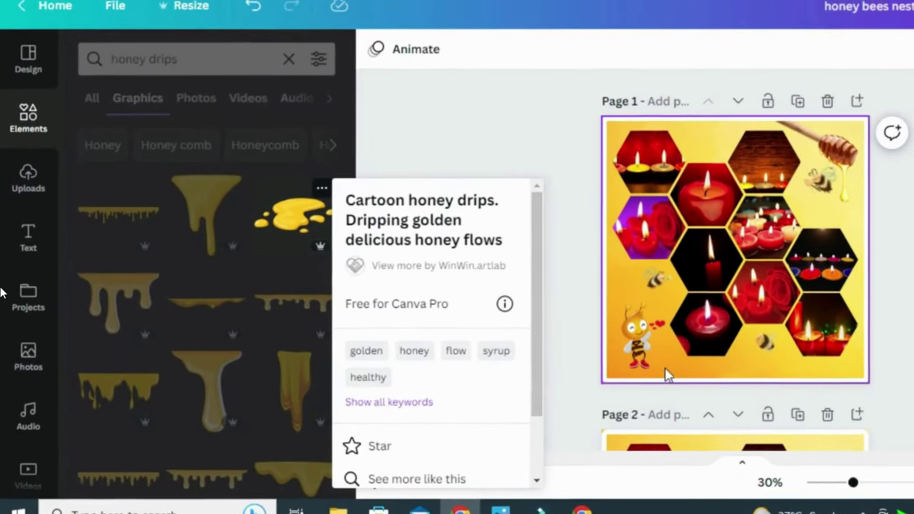
pyautogui.click(892, 223)
pyautogui.click(301, 226)
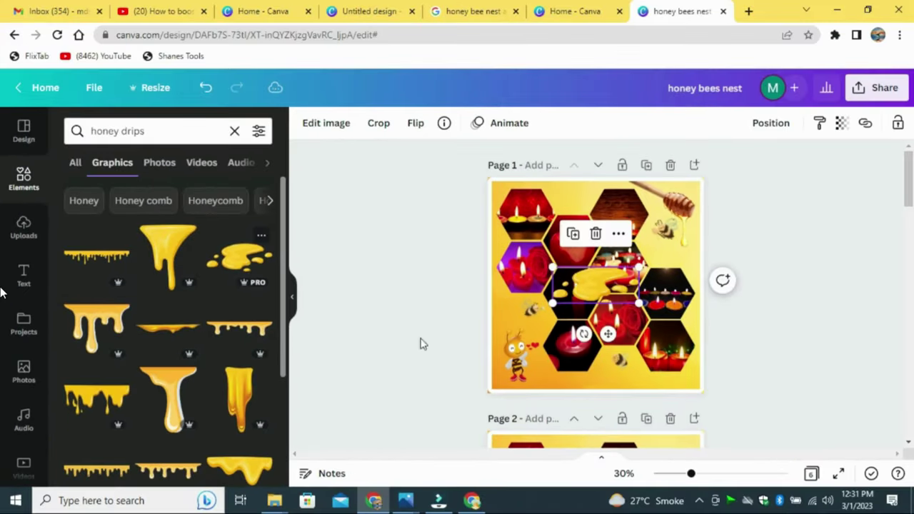
pyautogui.moveTo(639, 268); pyautogui.dragTo(605, 285)
# Flip the honey puddle horizontally and place it at the page's lower edge beside the cartoon bee's feet
pyautogui.click(415, 129)
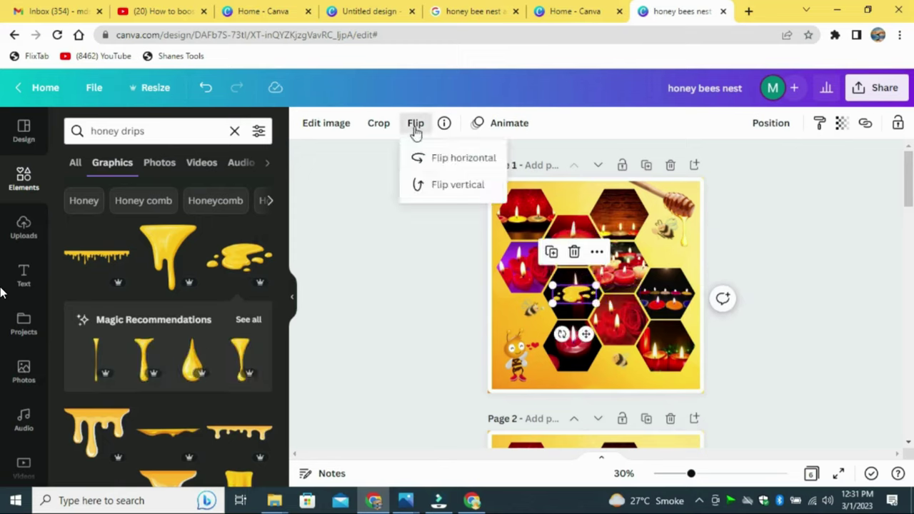
pyautogui.click(419, 156)
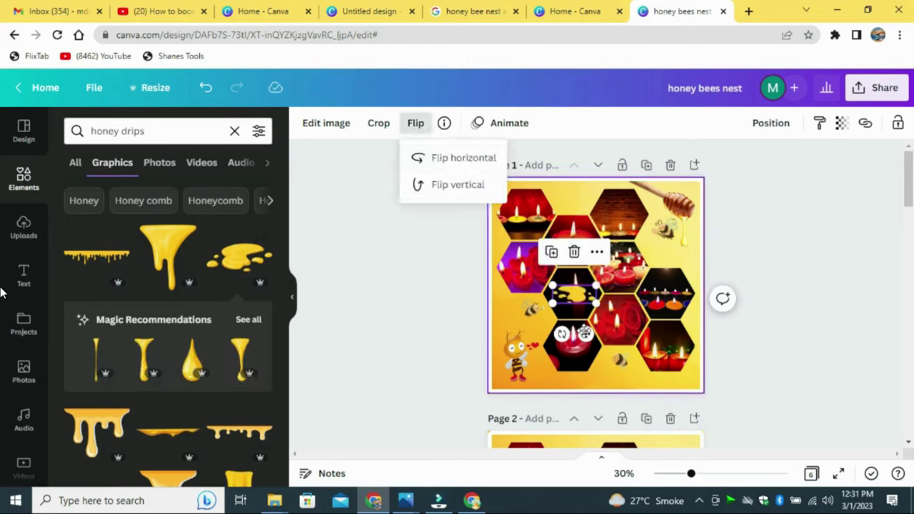
pyautogui.moveTo(583, 333); pyautogui.dragTo(547, 379)
pyautogui.click(777, 311)
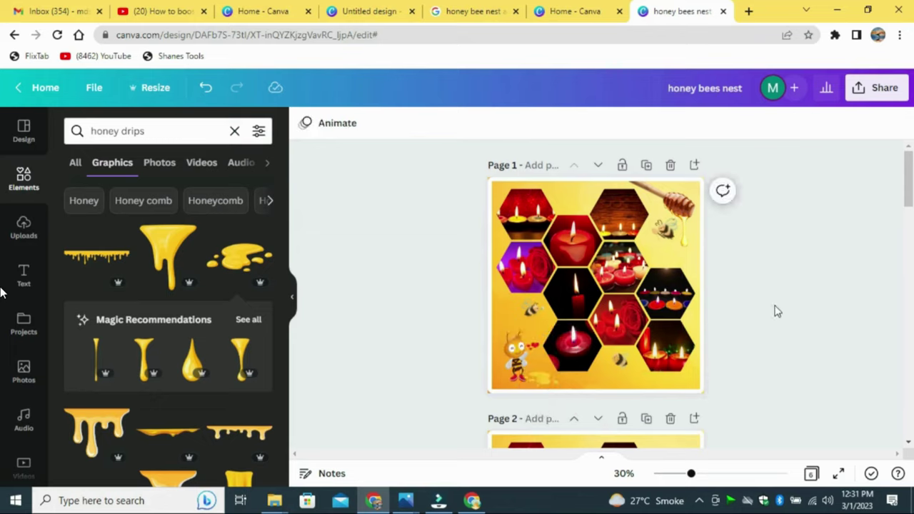
# Select the small bee lying beneath the honey dipper in the page's upper-right corner
pyautogui.click(671, 235)
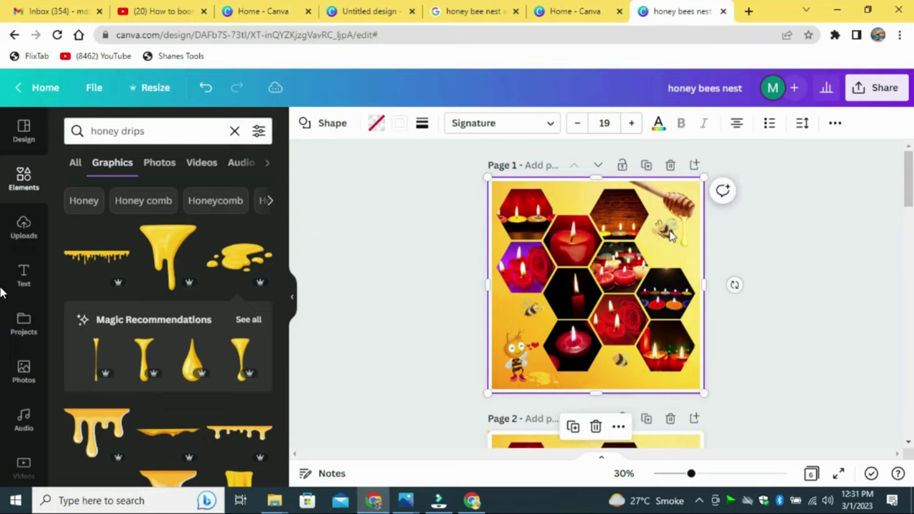
pyautogui.click(671, 235)
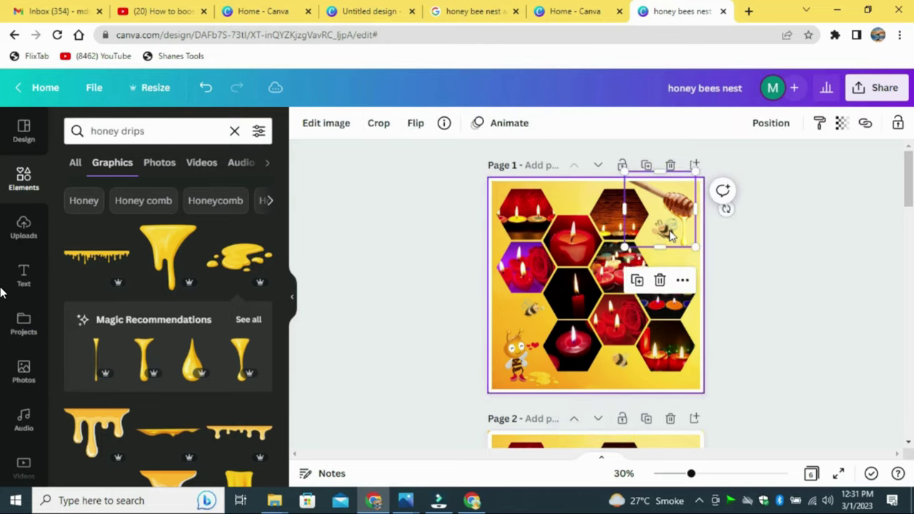
pyautogui.click(671, 235)
pyautogui.click(670, 235)
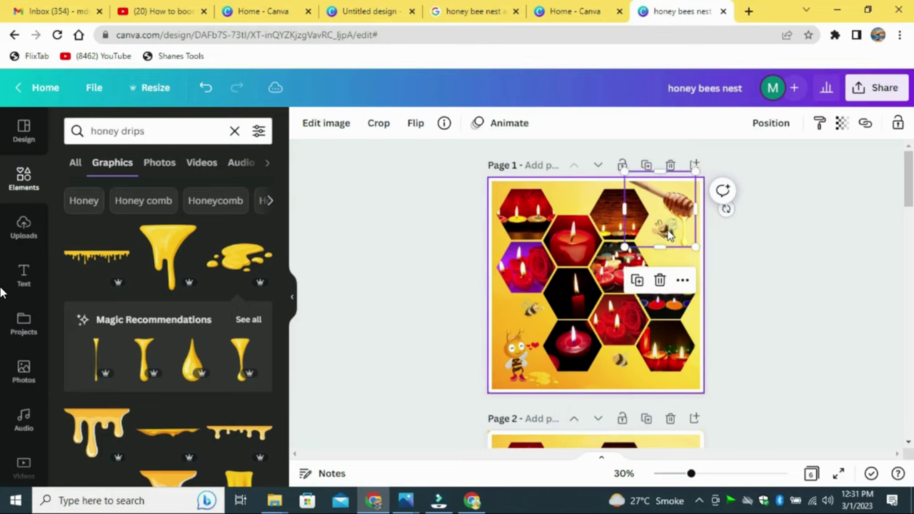